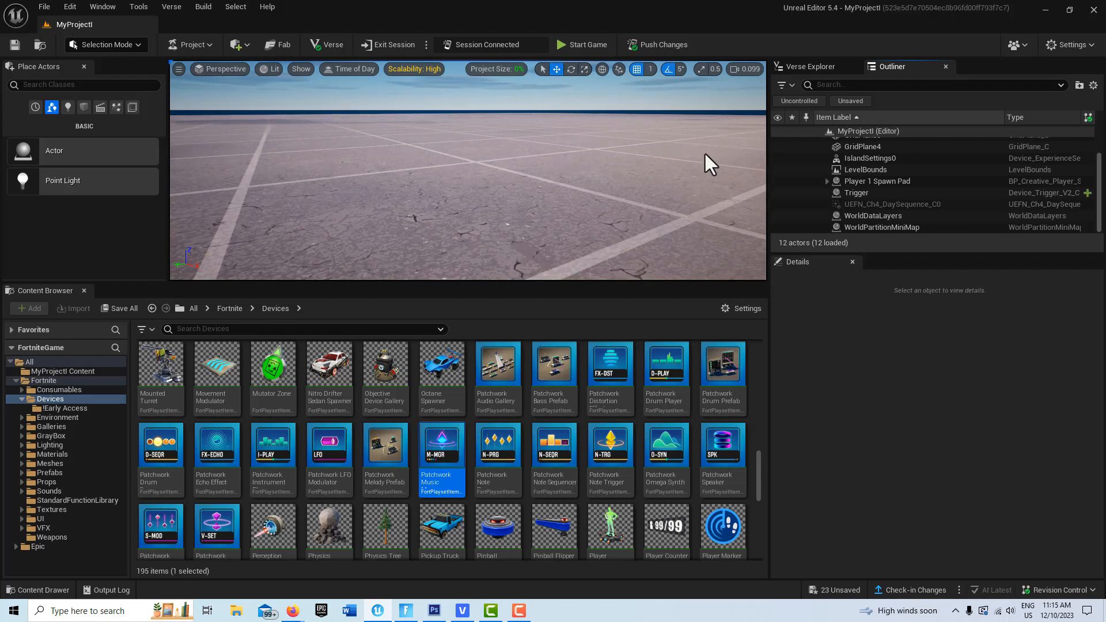
Select GridPlane2 in the Outliner to show its properties in the Details panel.
{"action": "left_click", "coordinate": [607, 170]}
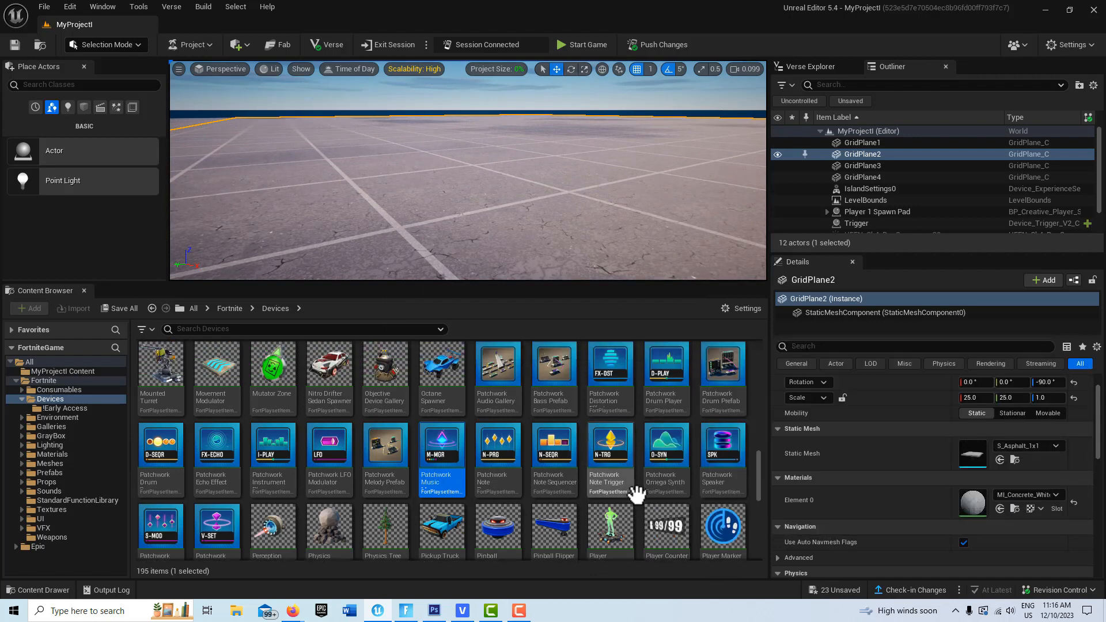
{"action": "scroll", "coordinate": [559, 428], "scroll_direction": "up", "scroll_amount": 1}
Place the Patchwork Bass Prefab and Drum Prefab from Fortnite > Devices into the level.
{"action": "left_click", "coordinate": [555, 432]}
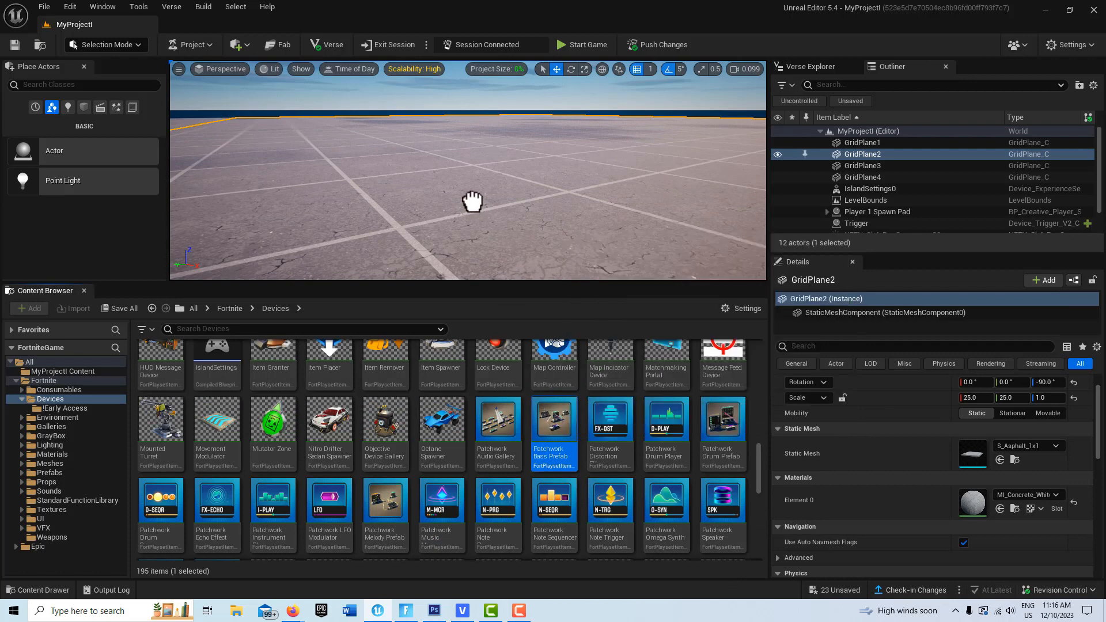
{"action": "left_click_drag", "start_coordinate": [472, 201], "coordinate": [466, 198]}
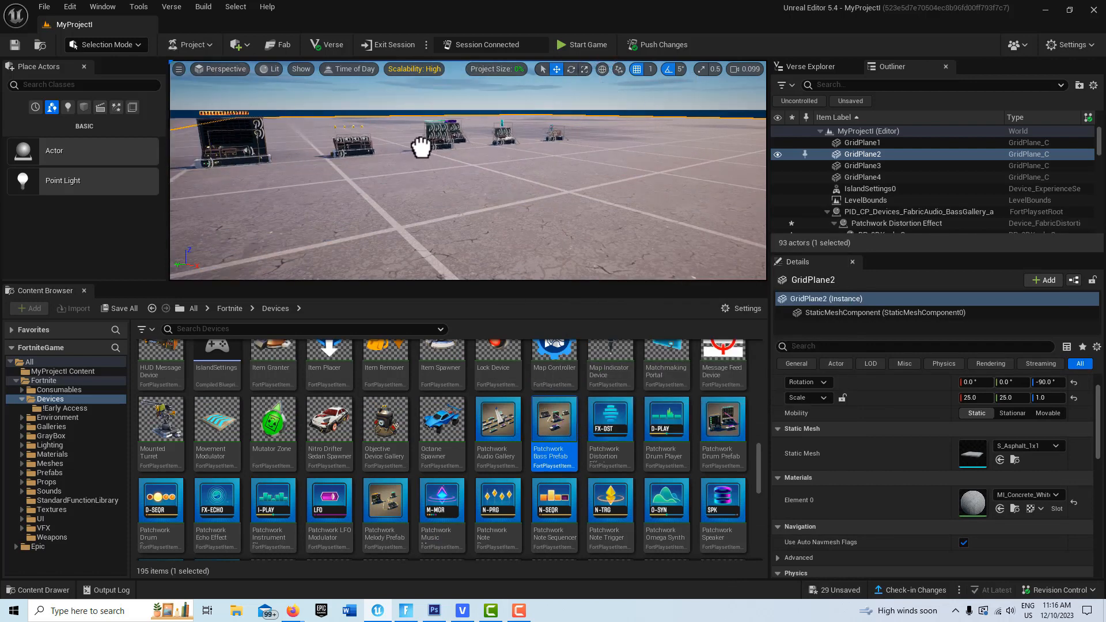
{"action": "left_click_drag", "start_coordinate": [422, 147], "coordinate": [427, 143]}
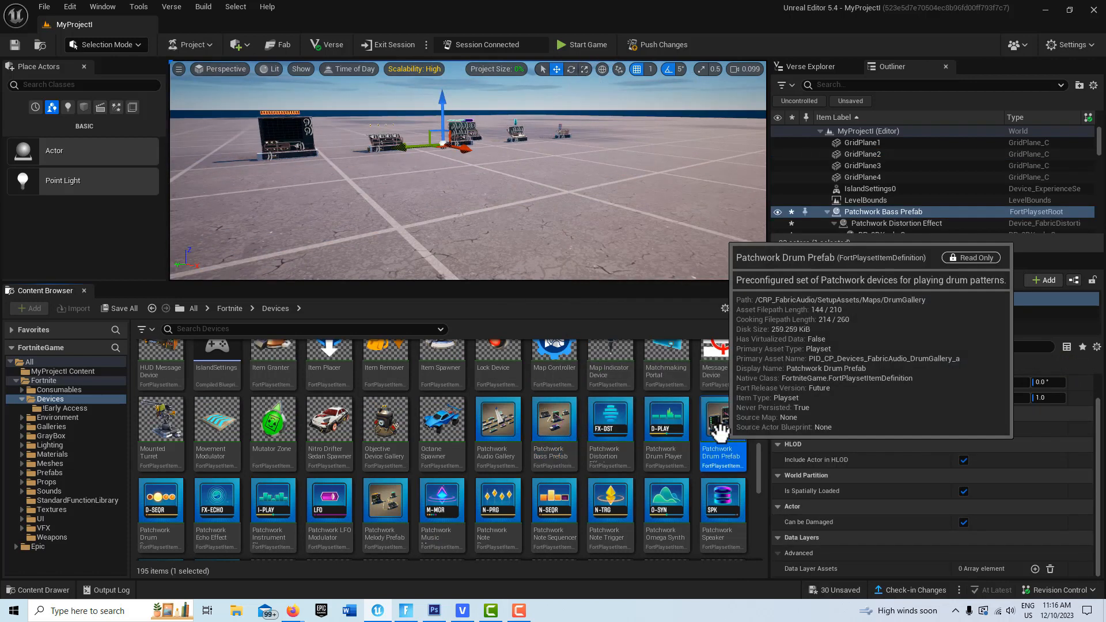
{"action": "left_click_drag", "start_coordinate": [716, 430], "coordinate": [594, 255]}
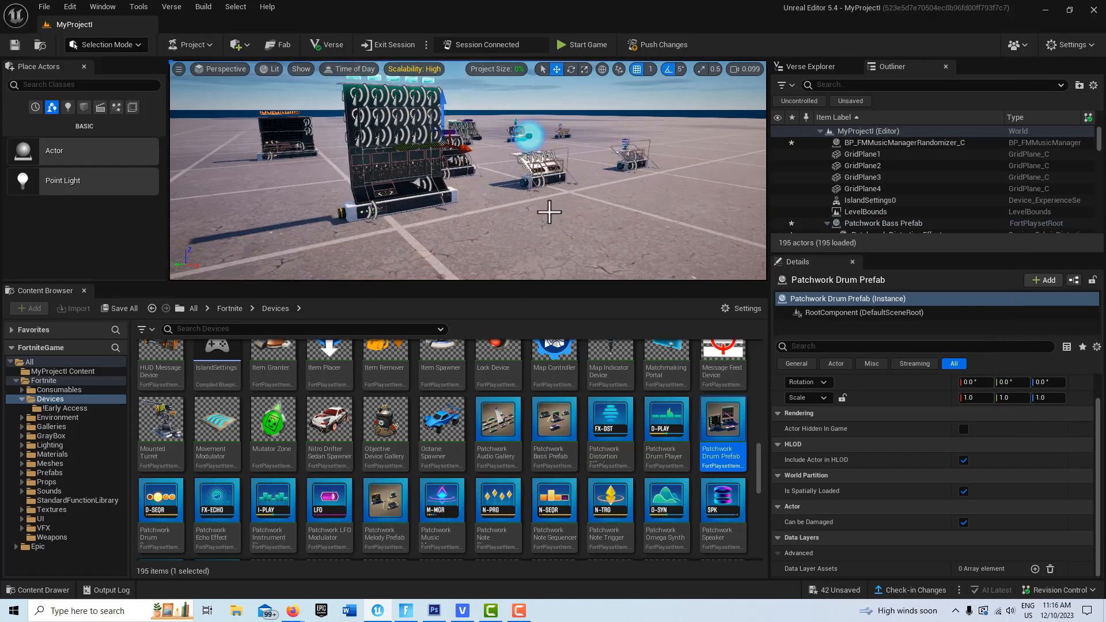
{"action": "left_click_drag", "start_coordinate": [544, 189], "coordinate": [549, 211]}
{"action": "scroll", "coordinate": [548, 207], "scroll_direction": "down", "scroll_amount": 3}
{"action": "scroll", "coordinate": [540, 216], "scroll_direction": "down", "scroll_amount": 3}
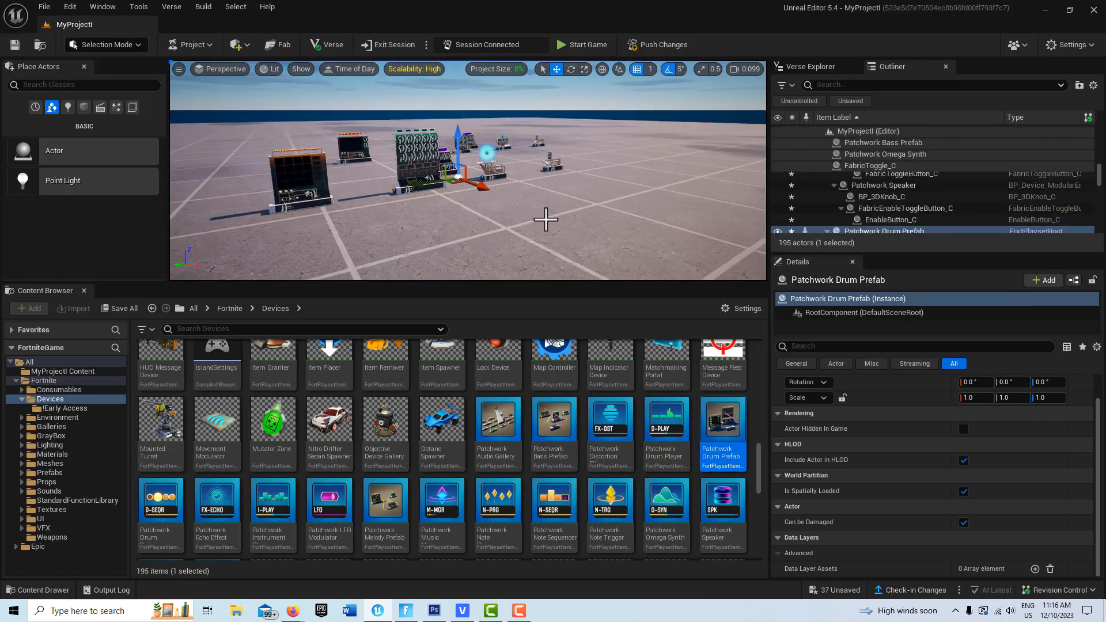
{"action": "scroll", "coordinate": [543, 238], "scroll_direction": "down", "scroll_amount": 2}
{"action": "scroll", "coordinate": [415, 506], "scroll_direction": "down", "scroll_amount": 2}
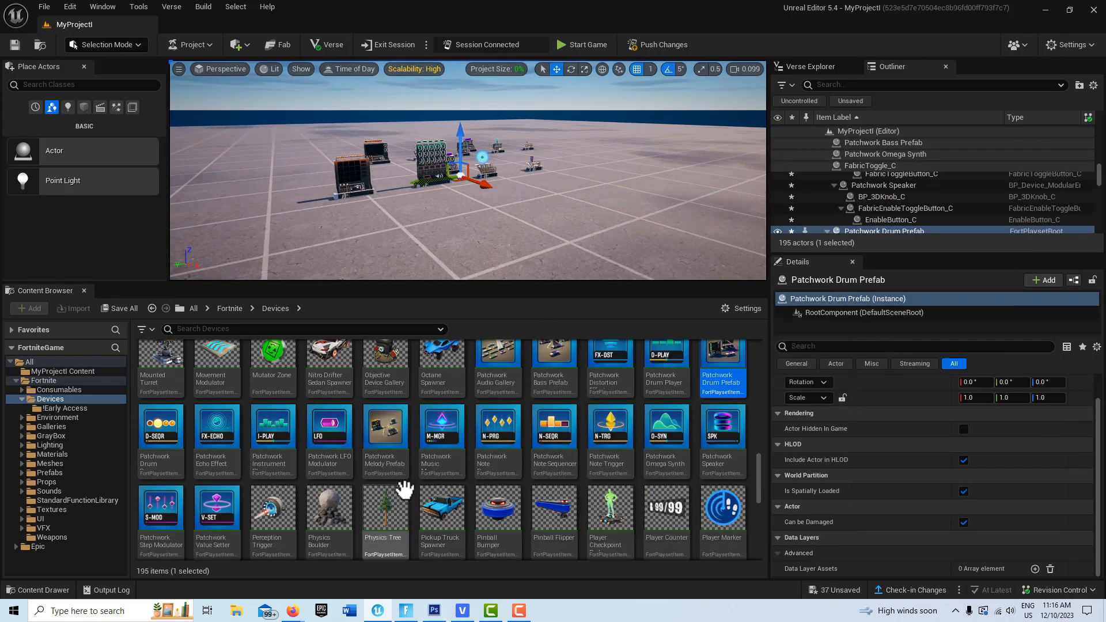
{"action": "mouse_move", "coordinate": [389, 437]}
{"action": "left_mouse_down"}
{"action": "mouse_move", "coordinate": [568, 248]}
{"action": "mouse_move", "coordinate": [653, 215]}
{"action": "left_mouse_up"}
{"action": "scroll", "coordinate": [652, 223], "scroll_direction": "down", "scroll_amount": 2}
{"action": "scroll", "coordinate": [652, 225], "scroll_direction": "down", "scroll_amount": 1}
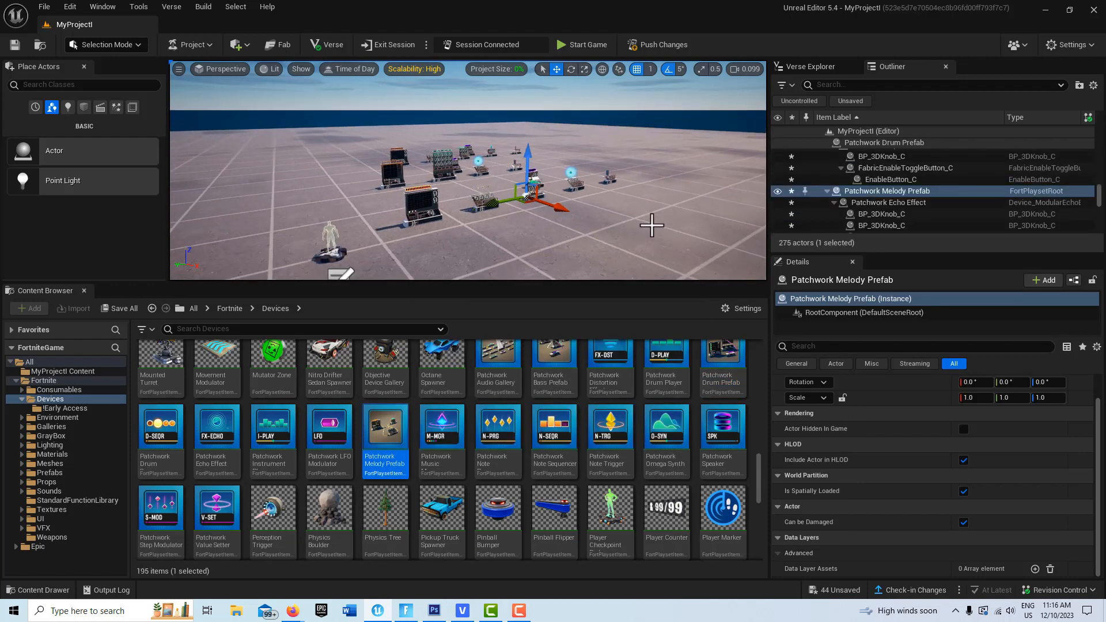
{"action": "scroll", "coordinate": [651, 225], "scroll_direction": "down", "scroll_amount": 1}
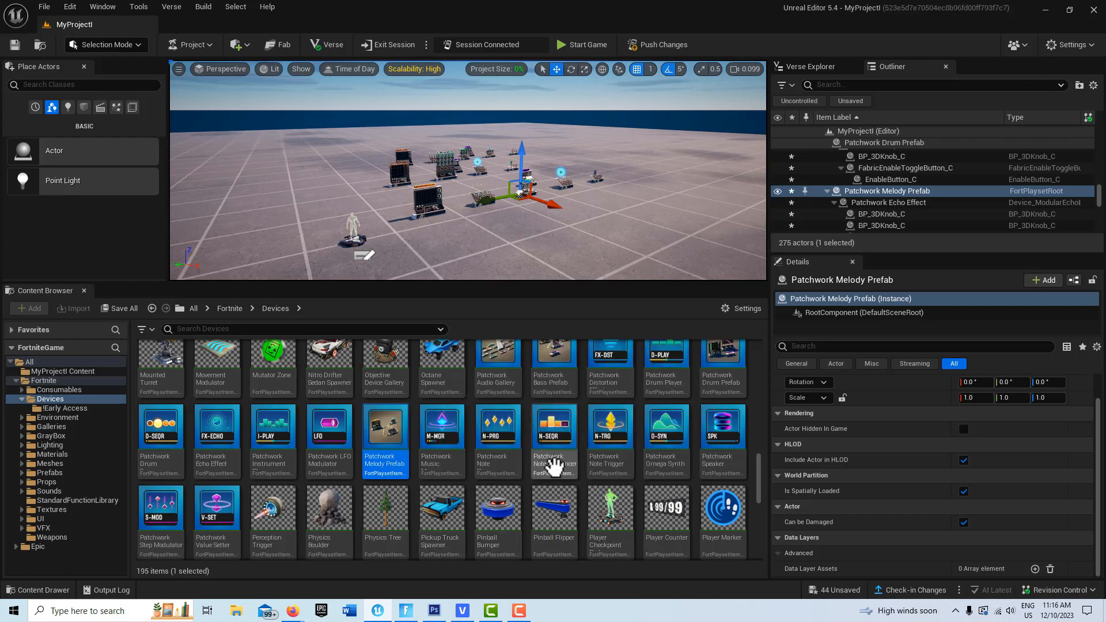
Place the Patchwork Music Manager and Value Setter, then select the Patchwork Speaker.
{"action": "left_click_drag", "start_coordinate": [448, 439], "coordinate": [328, 203]}
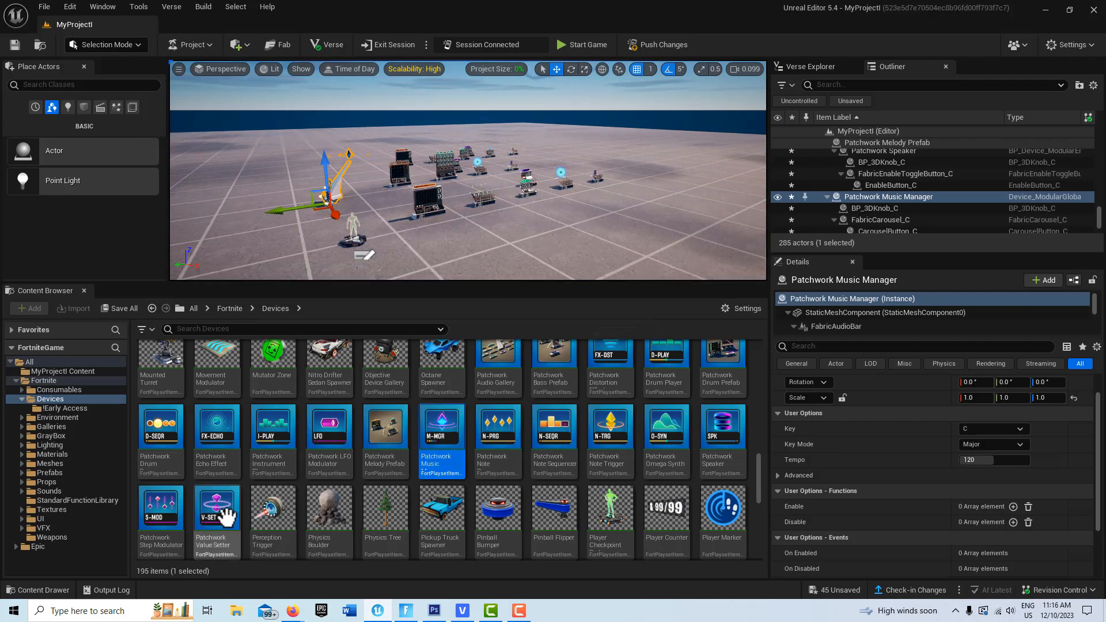
{"action": "mouse_move", "coordinate": [220, 511]}
{"action": "left_mouse_down"}
{"action": "mouse_move", "coordinate": [480, 402]}
{"action": "mouse_move", "coordinate": [575, 225]}
{"action": "left_mouse_up"}
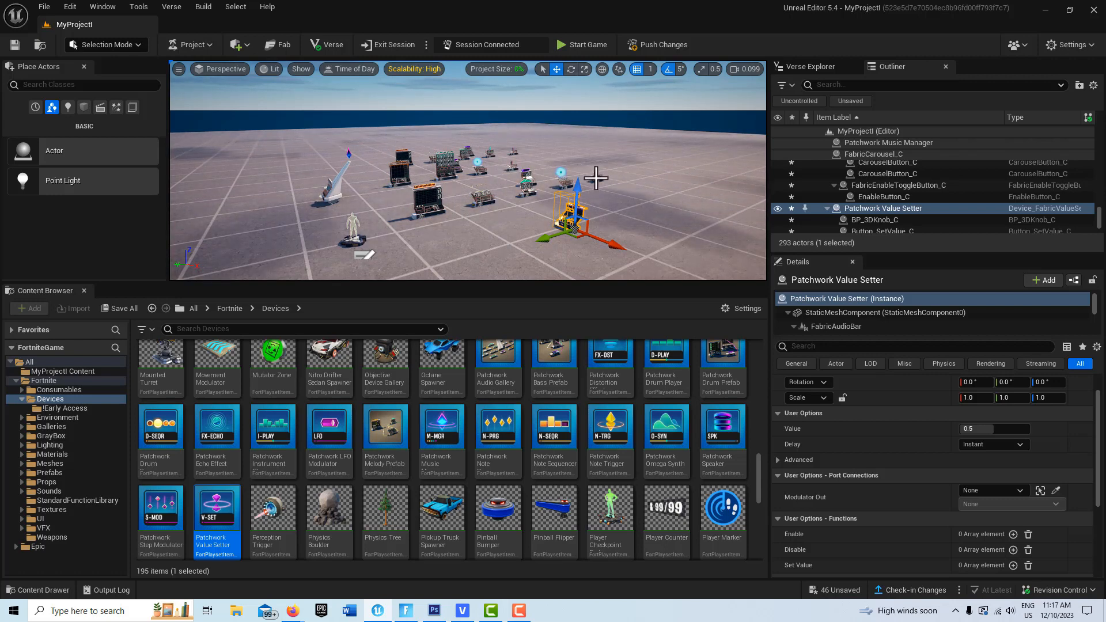
{"action": "left_click", "coordinate": [595, 177]}
Place a Trigger device from the Devices search near the Value Setter.
{"action": "left_click", "coordinate": [568, 215]}
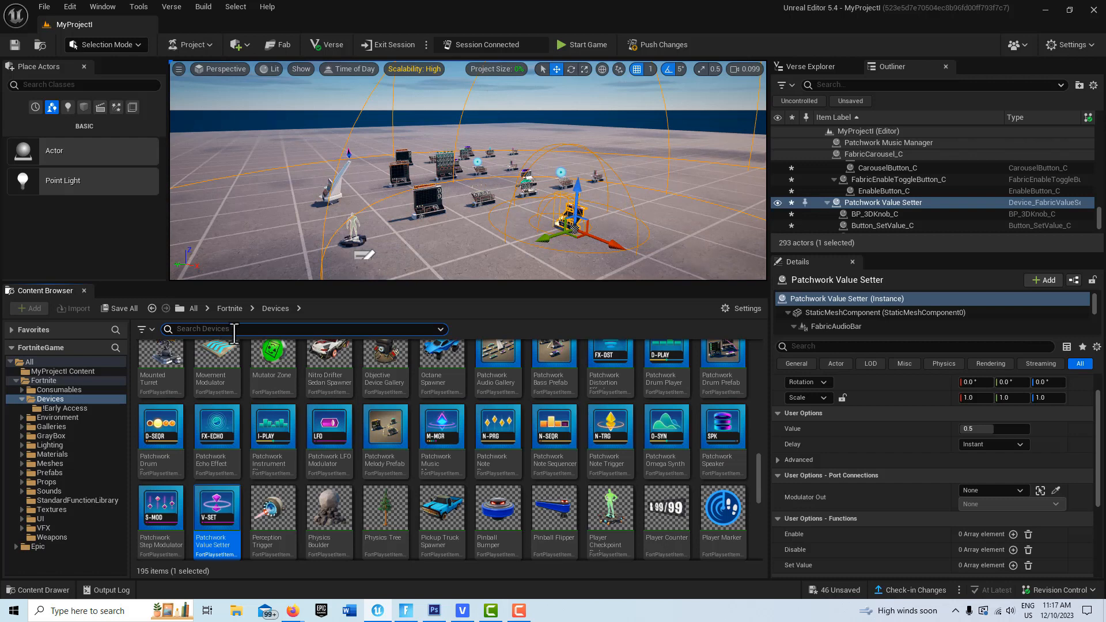
{"action": "type", "text": "trigg"}
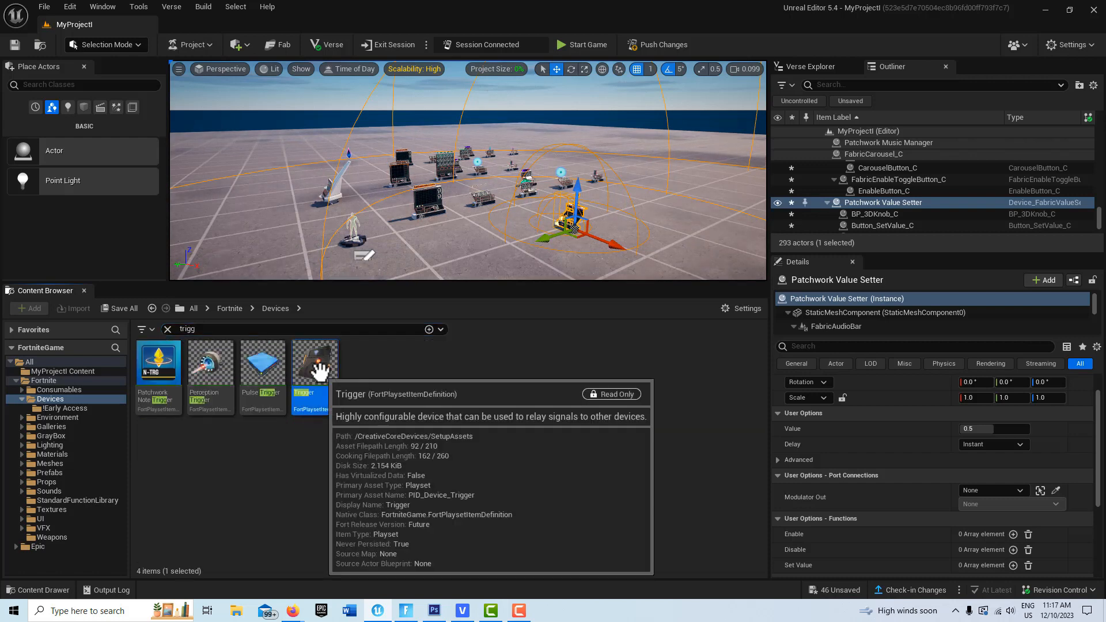
{"action": "left_click_drag", "start_coordinate": [314, 367], "coordinate": [493, 254]}
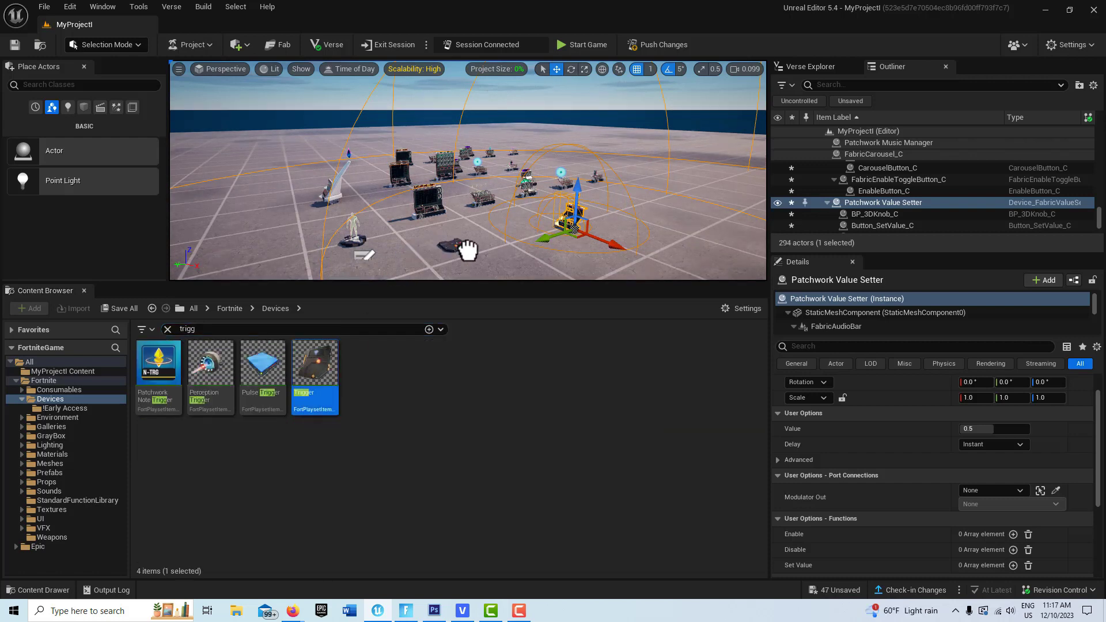
{"action": "left_click", "coordinate": [568, 221]}
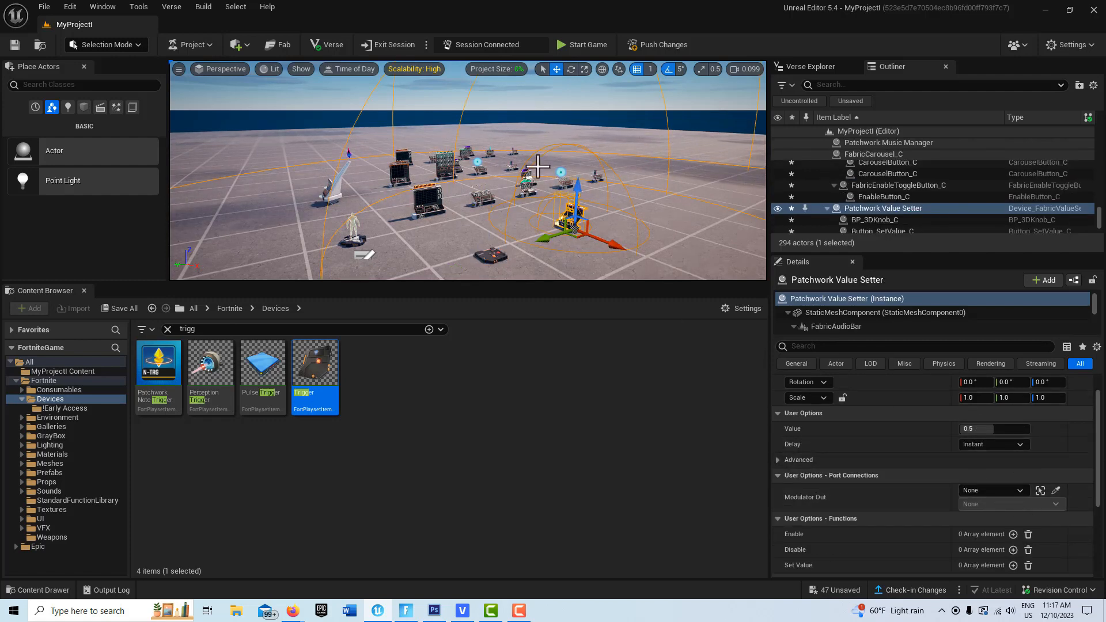
{"action": "scroll", "coordinate": [445, 200], "scroll_direction": "up", "scroll_amount": 1}
Check the Patchwork Speaker's volume, then return to the Value Setter's settings.
{"action": "mouse_move", "coordinate": [445, 200]}
{"action": "left_mouse_down"}
{"action": "mouse_move", "coordinate": [449, 138]}
{"action": "mouse_move", "coordinate": [518, 184]}
{"action": "left_mouse_up"}
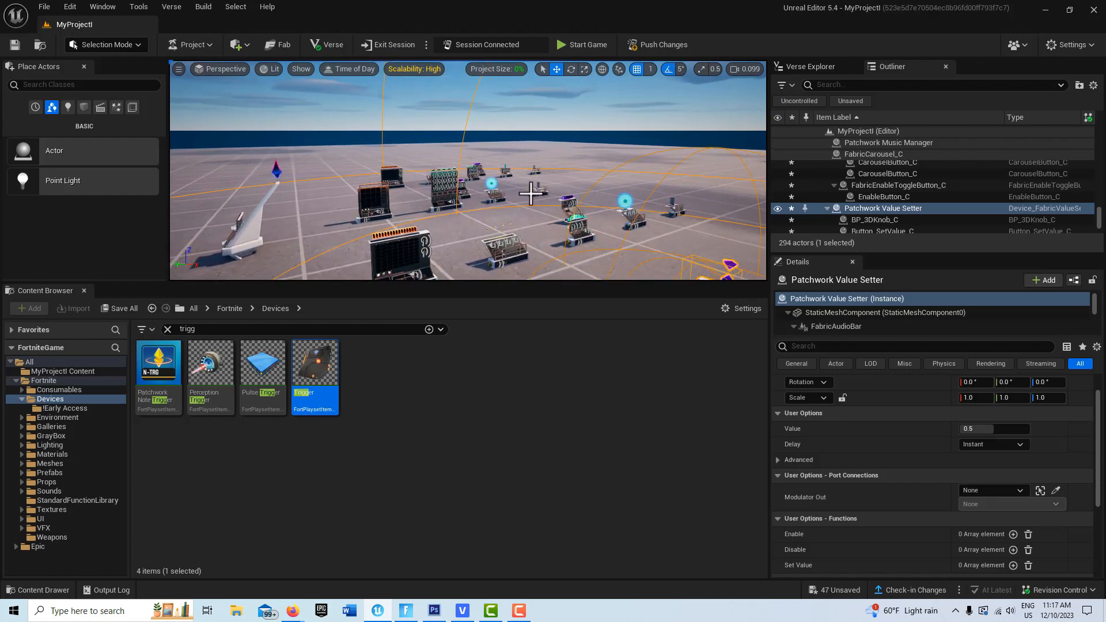
{"action": "left_click", "coordinate": [541, 191]}
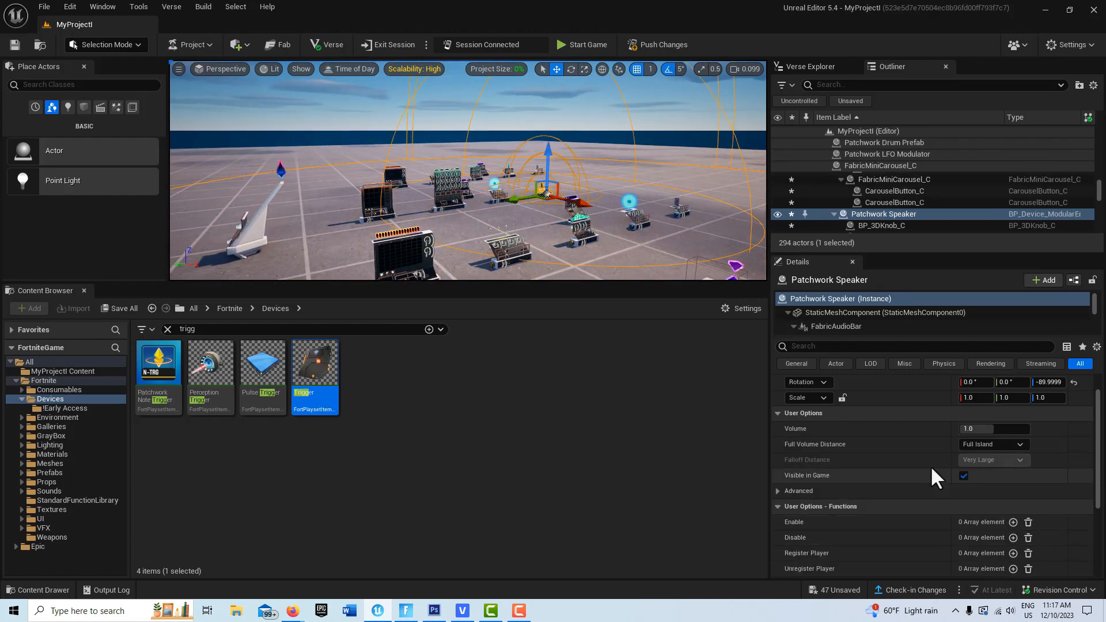
{"action": "left_click_drag", "start_coordinate": [642, 228], "coordinate": [614, 247]}
{"action": "scroll", "coordinate": [618, 249], "scroll_direction": "down", "scroll_amount": 1}
{"action": "scroll", "coordinate": [618, 247], "scroll_direction": "down", "scroll_amount": 2}
{"action": "scroll", "coordinate": [605, 245], "scroll_direction": "down", "scroll_amount": 1}
{"action": "scroll", "coordinate": [562, 243], "scroll_direction": "down", "scroll_amount": 1}
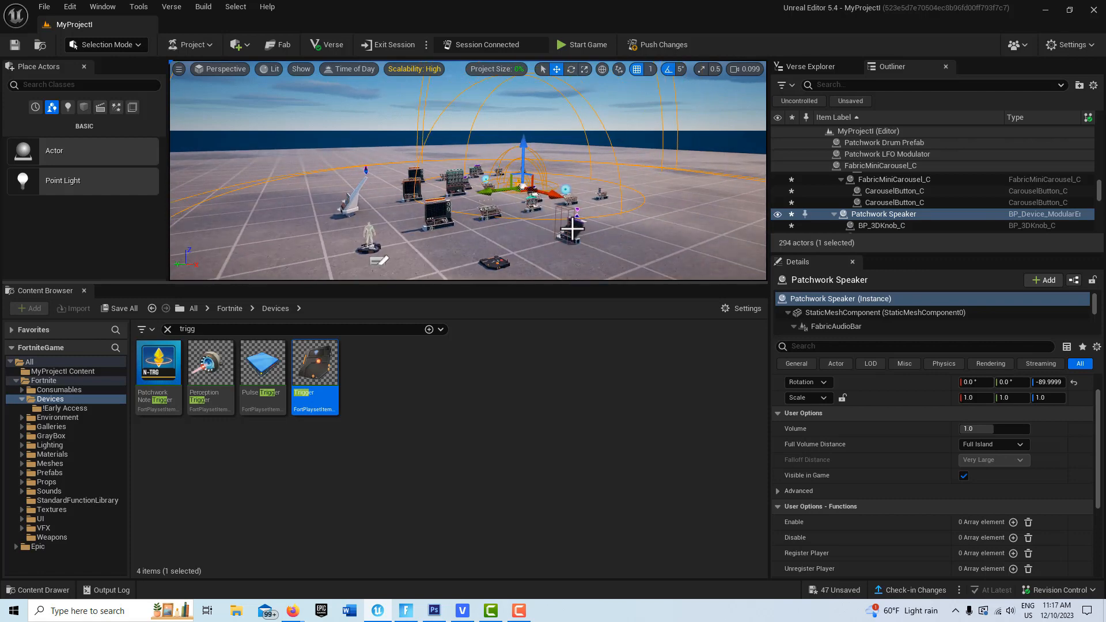
{"action": "left_click", "coordinate": [569, 228]}
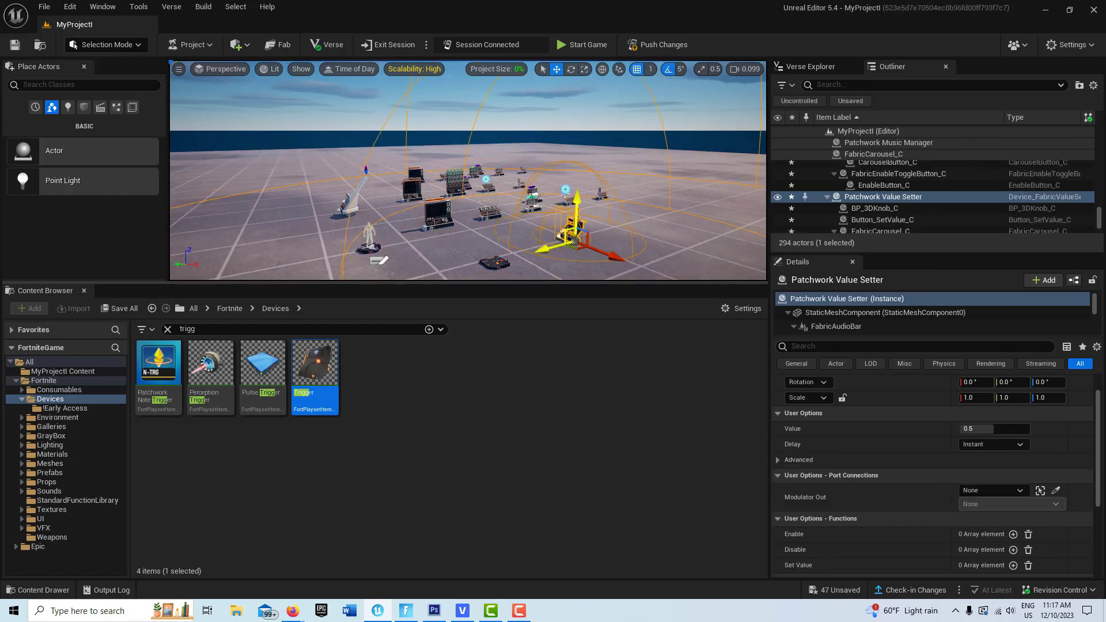
Connect the Value Setter's output to the speaker's Volume Modulator 1 and adjust the sent value.
{"action": "left_click", "coordinate": [1055, 490]}
{"action": "scroll", "coordinate": [605, 207], "scroll_direction": "up", "scroll_amount": 2}
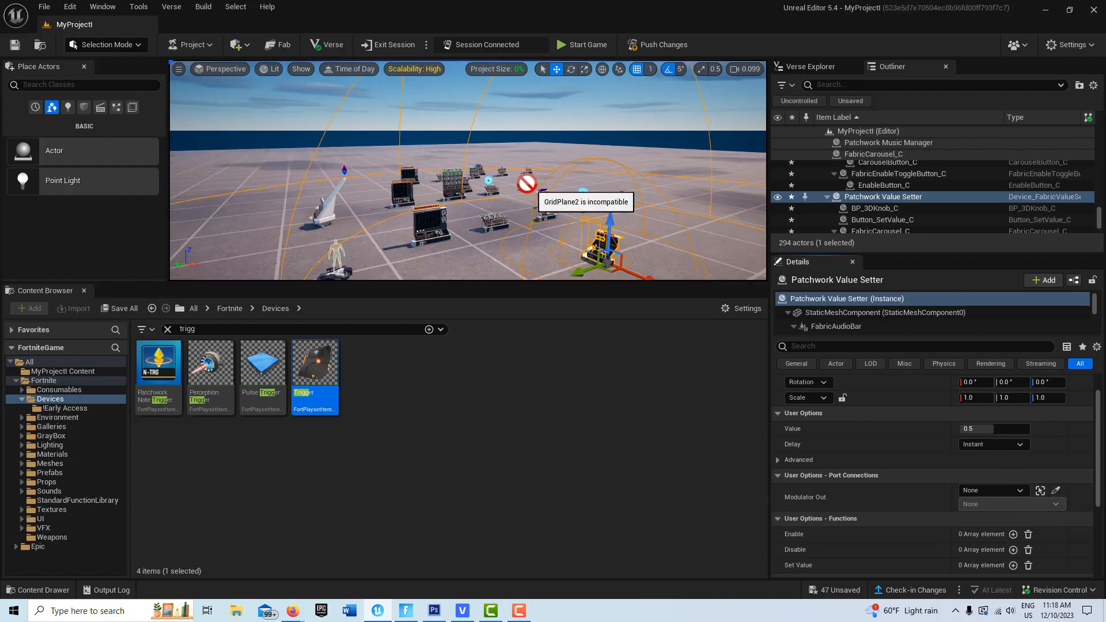
{"action": "left_click", "coordinate": [533, 181]}
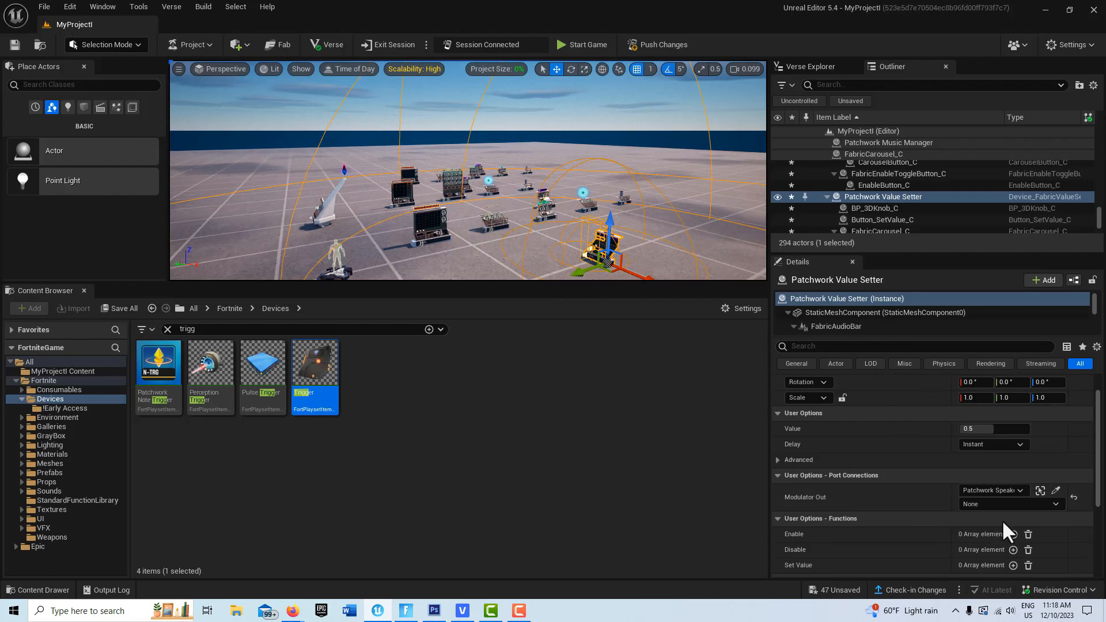
{"action": "left_click", "coordinate": [1056, 504]}
{"action": "left_click", "coordinate": [1000, 538]}
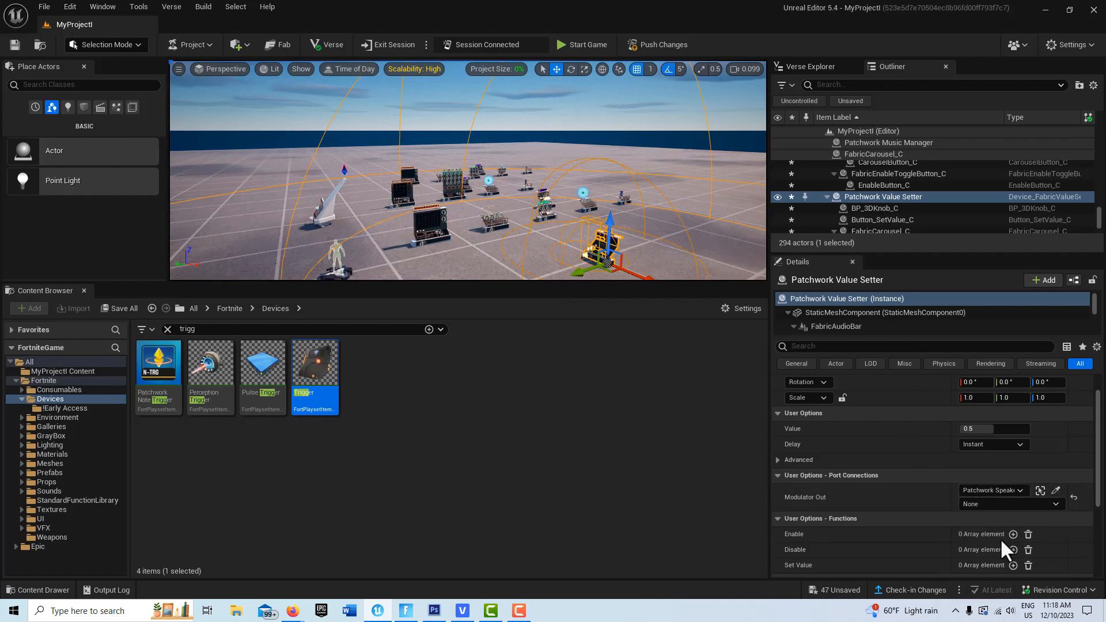
{"action": "left_click_drag", "start_coordinate": [975, 429], "coordinate": [994, 429]}
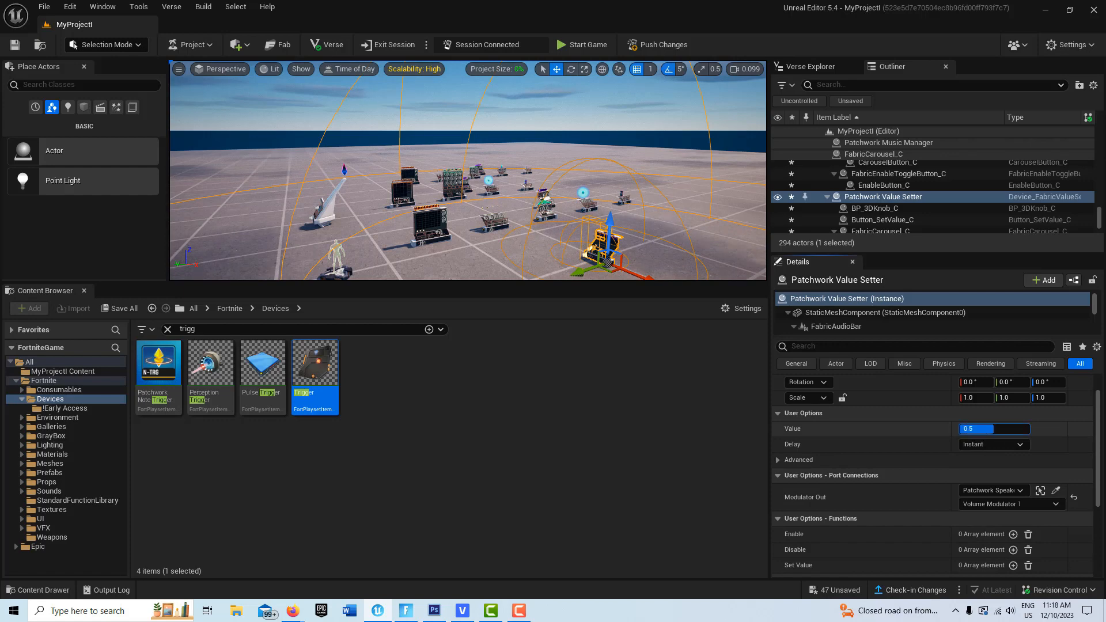
{"action": "scroll", "coordinate": [622, 238], "scroll_direction": "down", "scroll_amount": 3}
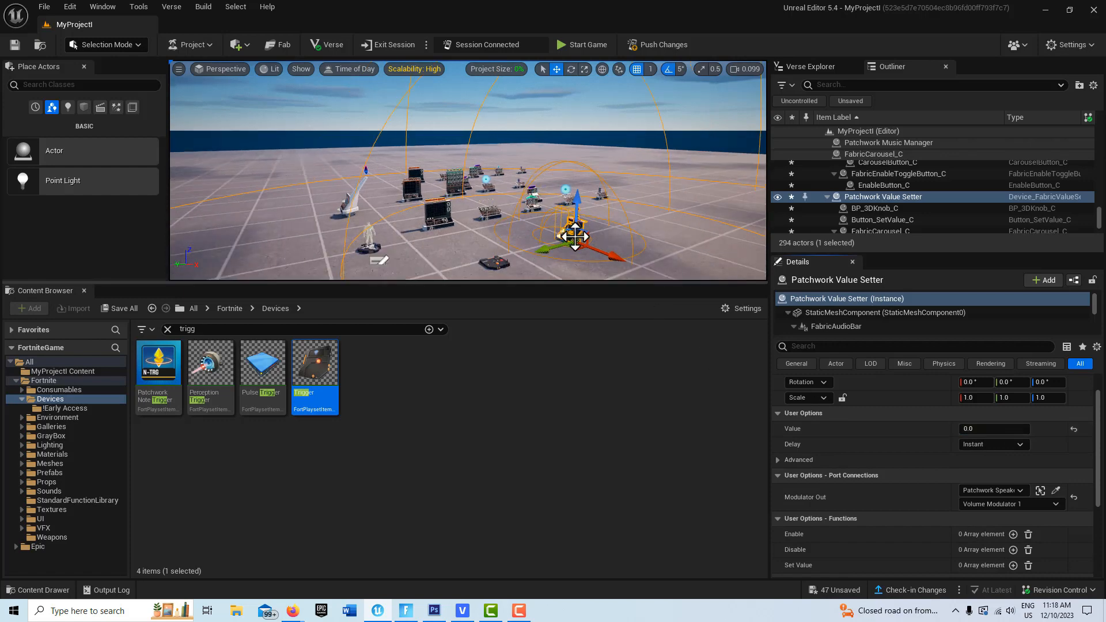
{"action": "scroll", "coordinate": [1036, 522], "scroll_direction": "down", "scroll_amount": 2}
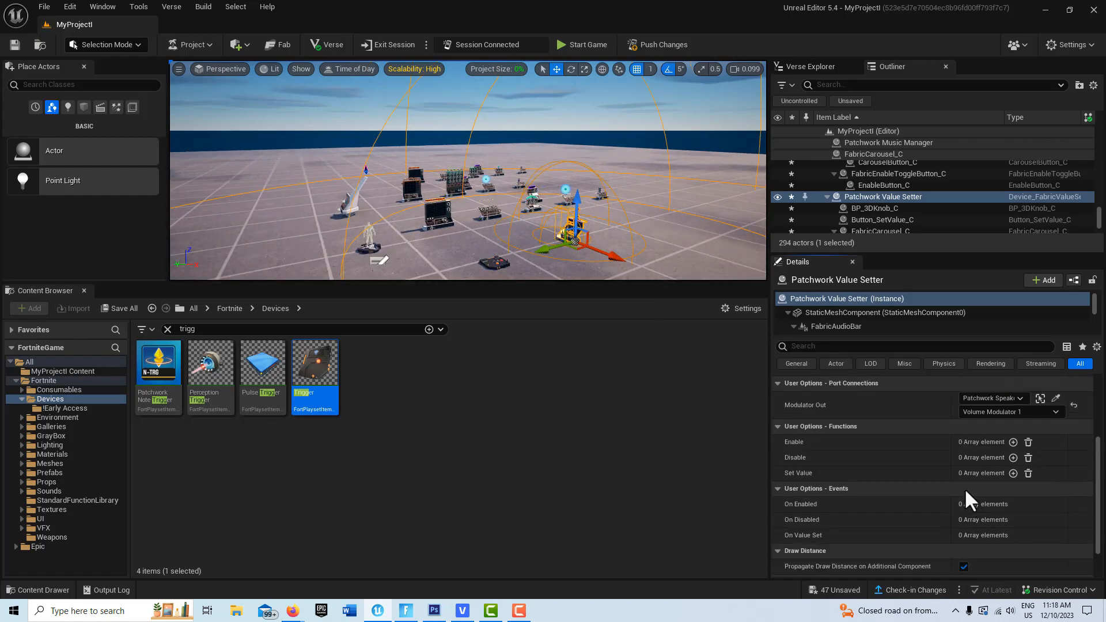
Bind the Value Setter's Set Value function to Trigger's On Triggered event.
{"action": "left_click", "coordinate": [1013, 472]}
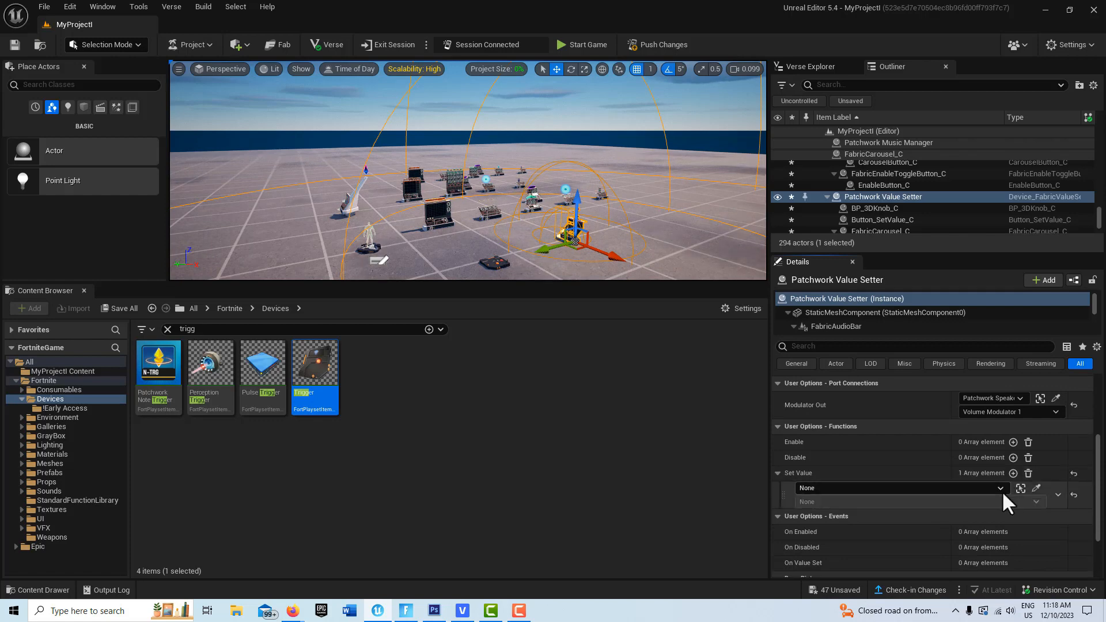
{"action": "left_click", "coordinate": [1000, 489]}
{"action": "scroll", "coordinate": [917, 407], "scroll_direction": "down", "scroll_amount": 1}
{"action": "scroll", "coordinate": [914, 413], "scroll_direction": "down", "scroll_amount": 1}
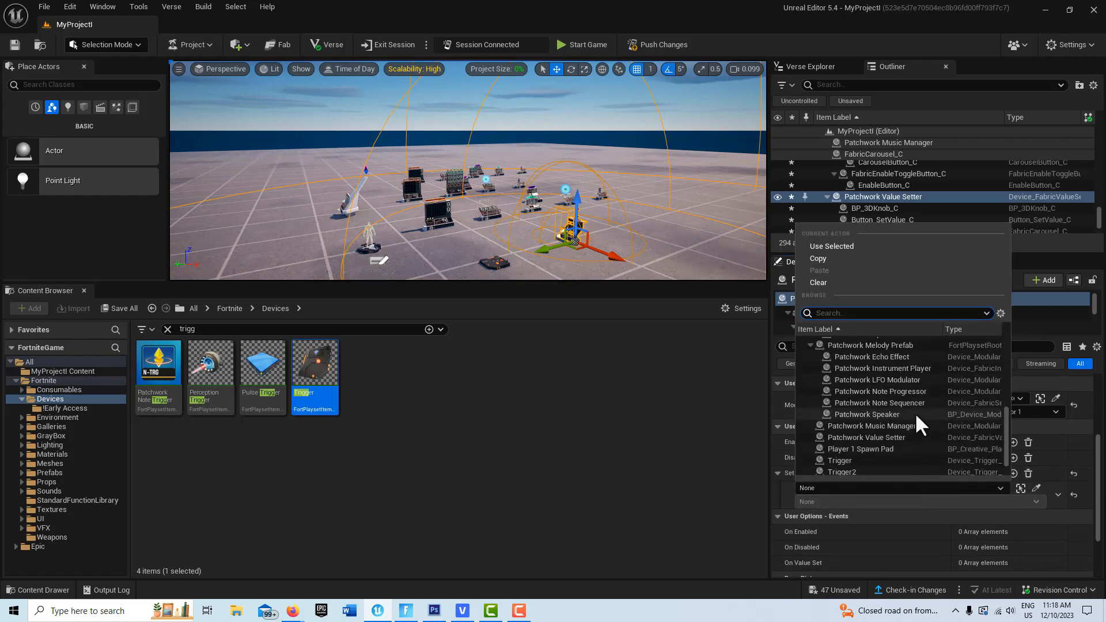
{"action": "scroll", "coordinate": [913, 417], "scroll_direction": "down", "scroll_amount": 1}
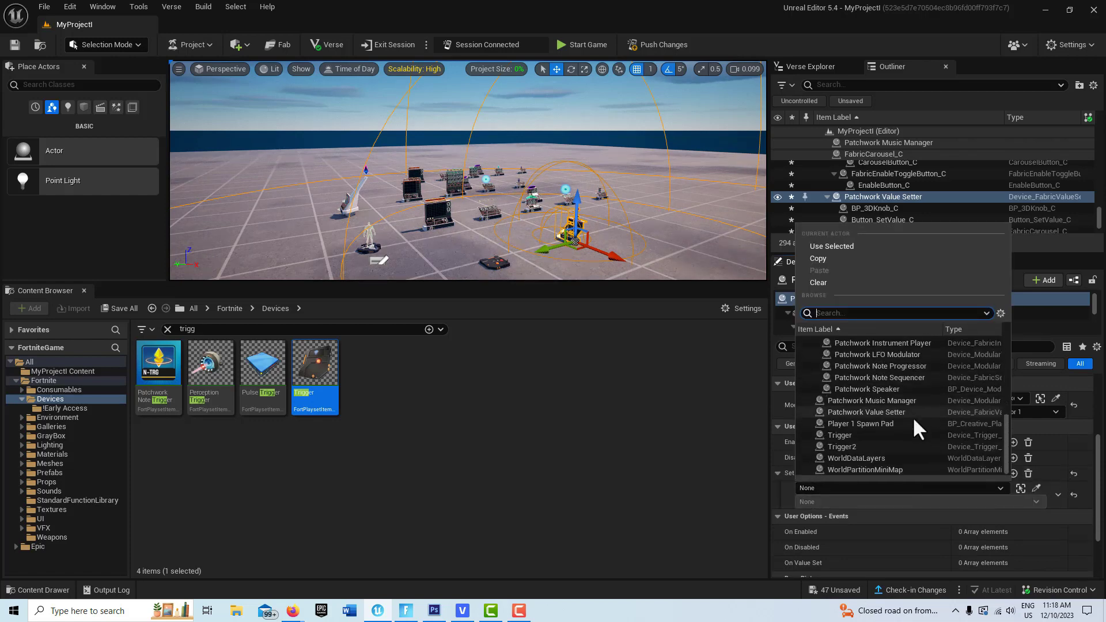
{"action": "left_click", "coordinate": [491, 261]}
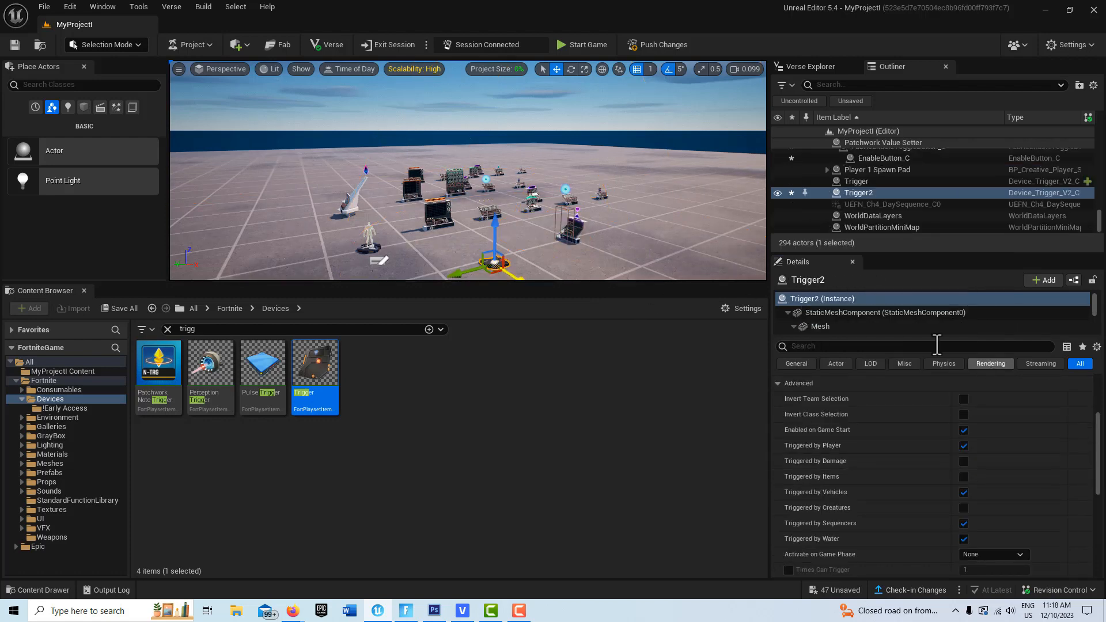
{"action": "left_click", "coordinate": [567, 230]}
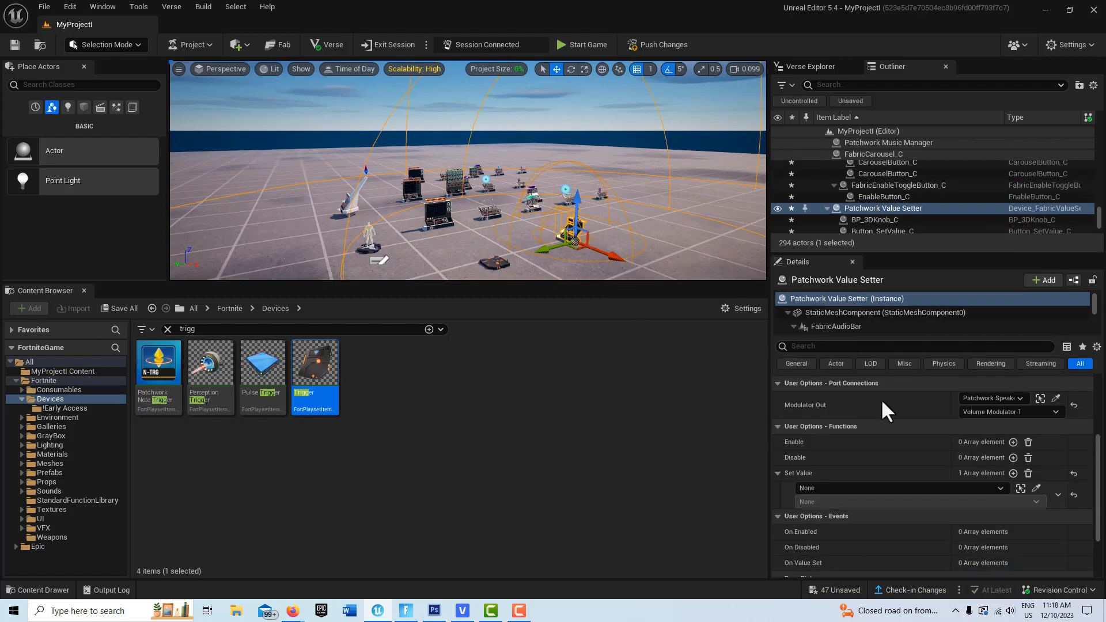
{"action": "left_click", "coordinate": [1001, 487]}
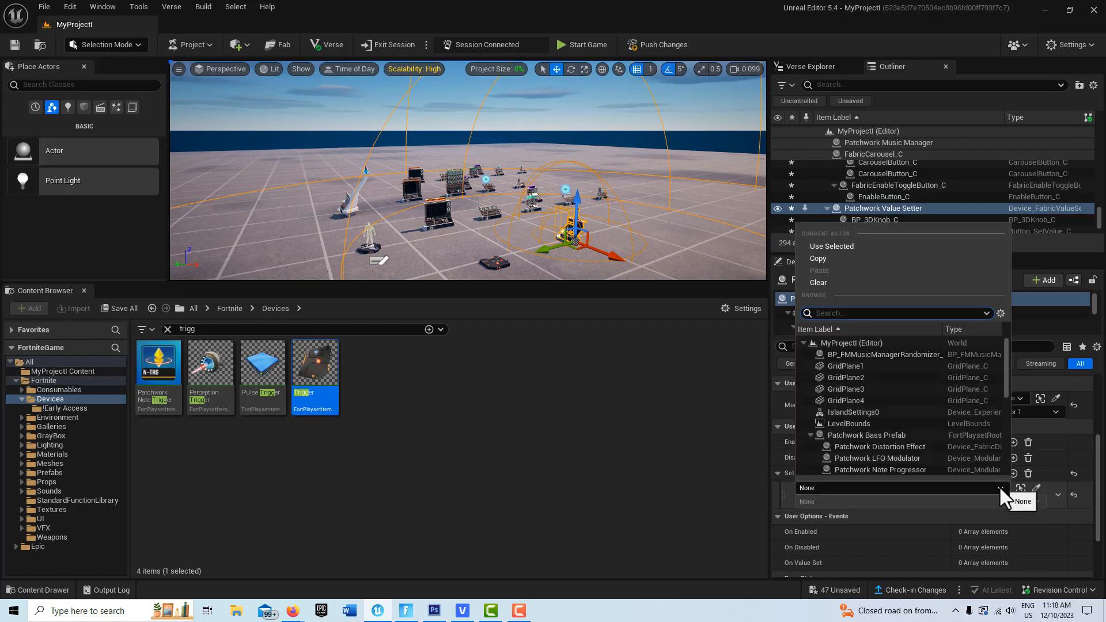
{"action": "scroll", "coordinate": [910, 419], "scroll_direction": "down", "scroll_amount": 5}
{"action": "scroll", "coordinate": [910, 443], "scroll_direction": "down", "scroll_amount": 3}
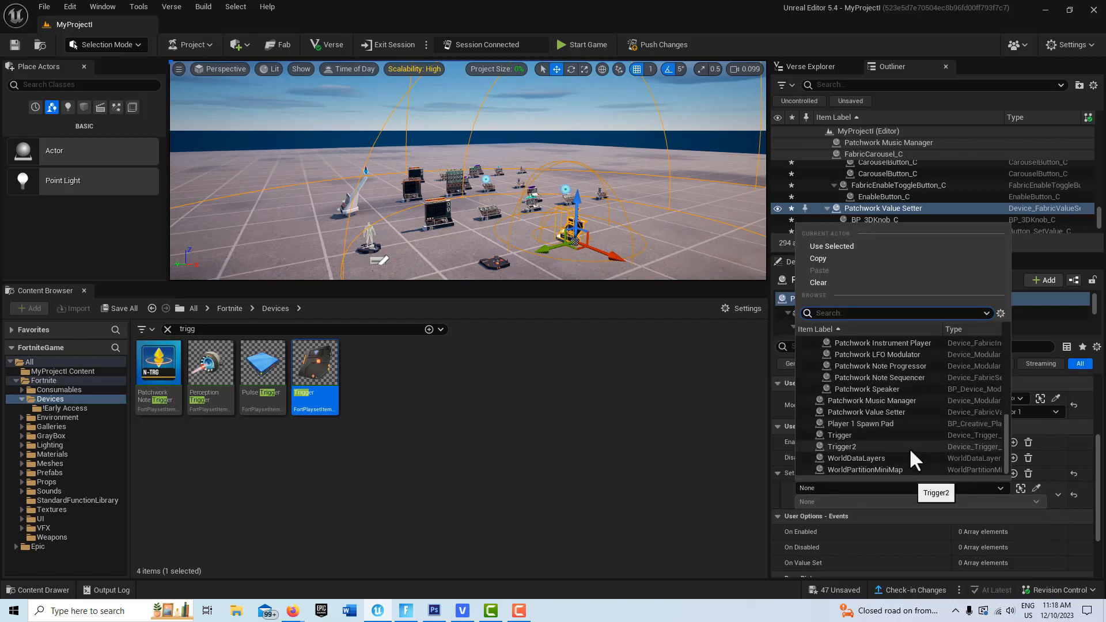
{"action": "left_click", "coordinate": [861, 434]}
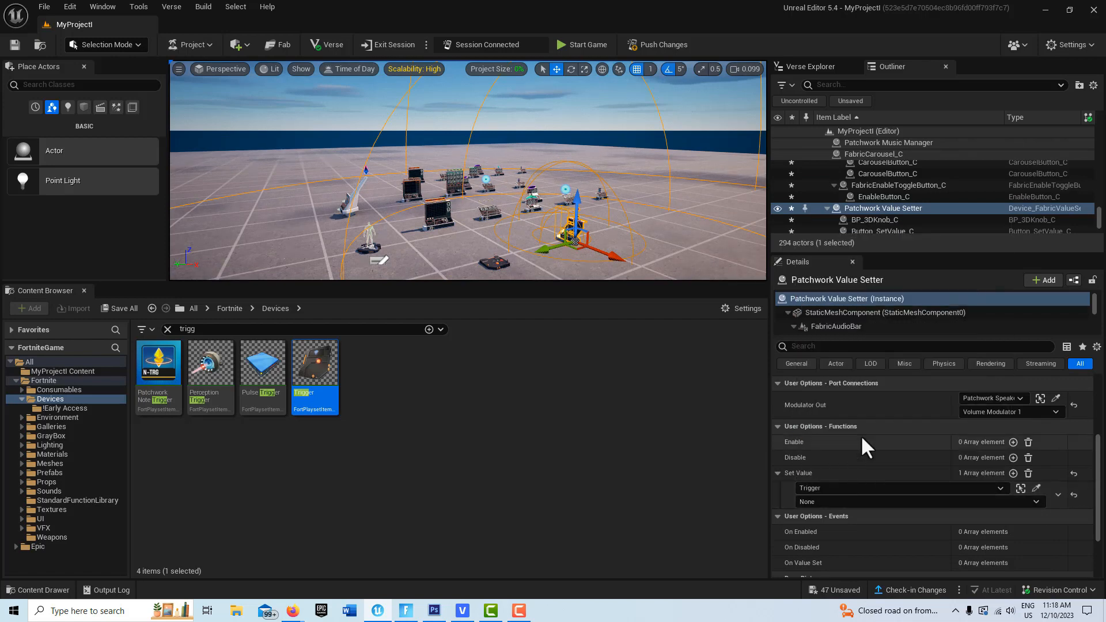
{"action": "left_click", "coordinate": [1034, 502]}
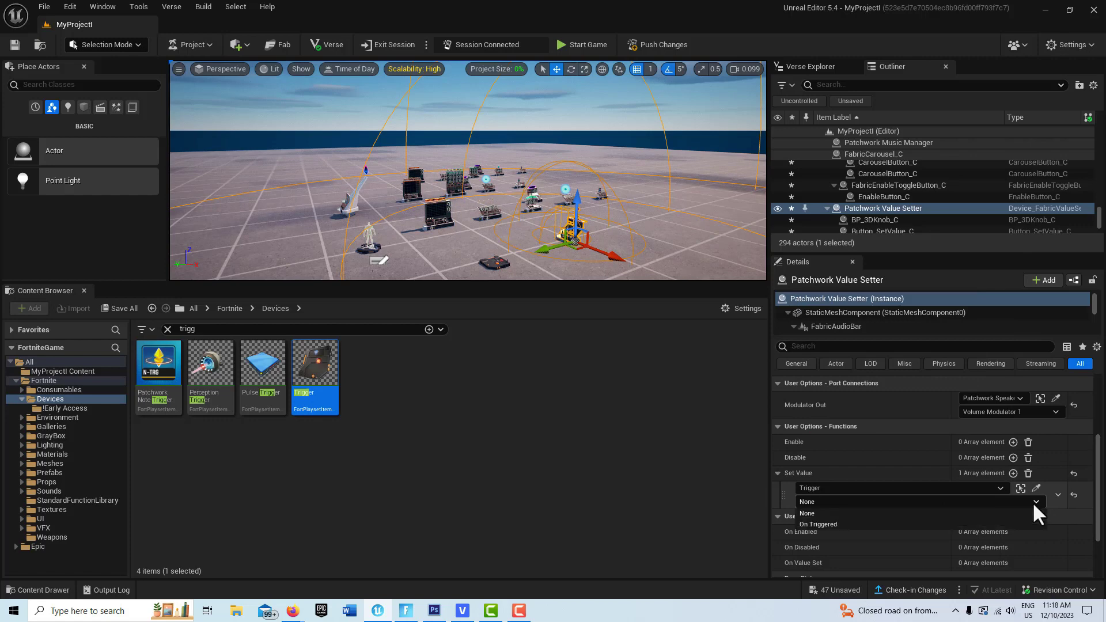
{"action": "left_click", "coordinate": [931, 523]}
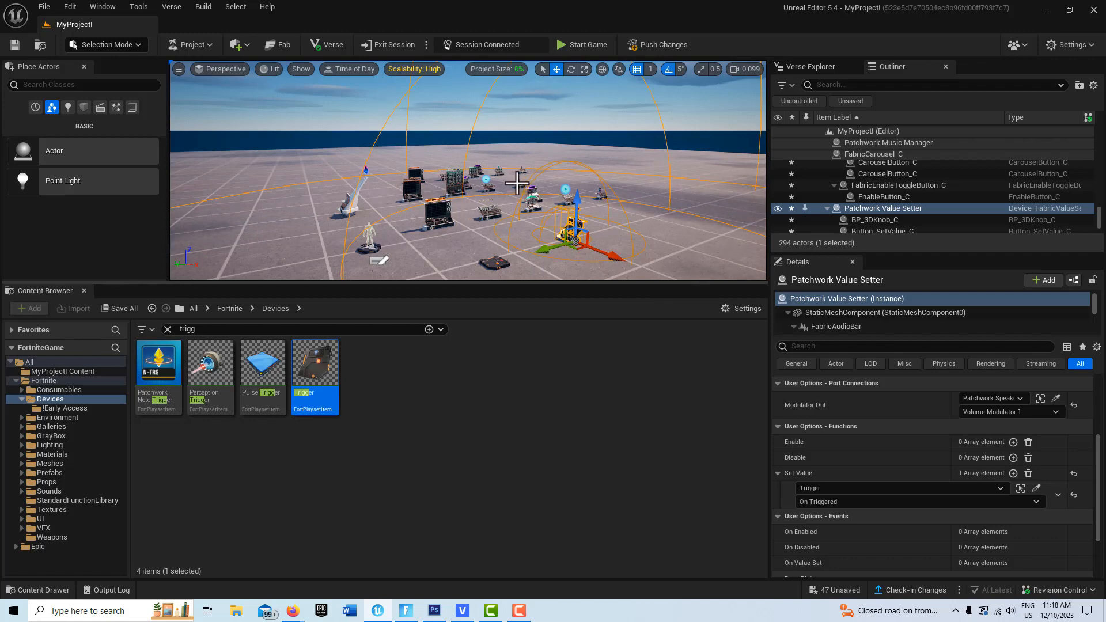
{"action": "left_click", "coordinate": [527, 186]}
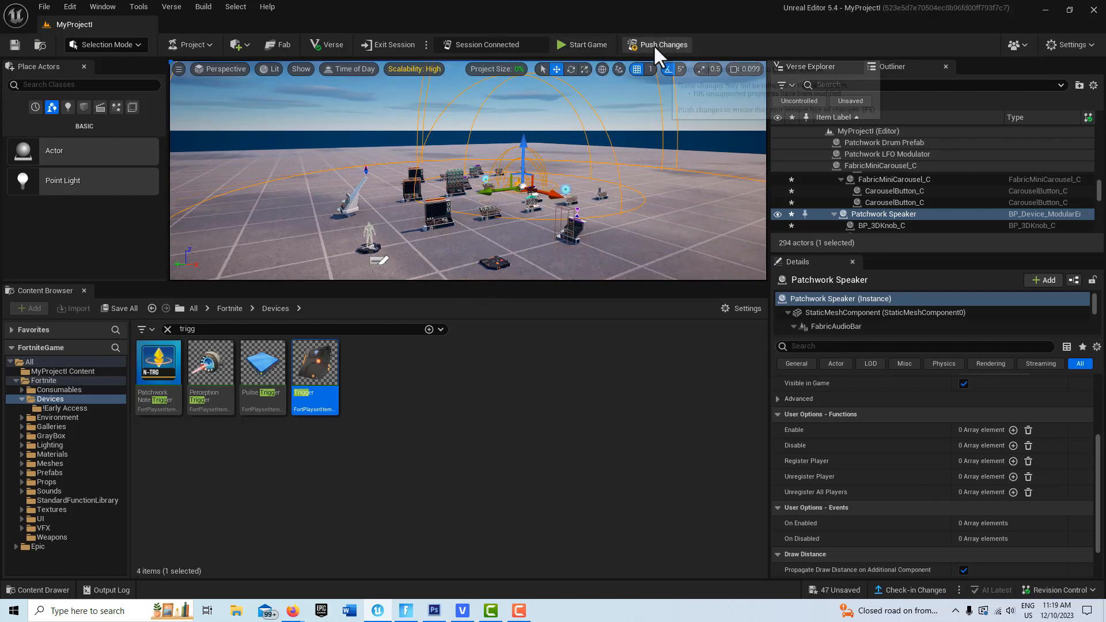
Push changes to the live session, saving all changed content.
{"action": "left_click", "coordinate": [651, 45]}
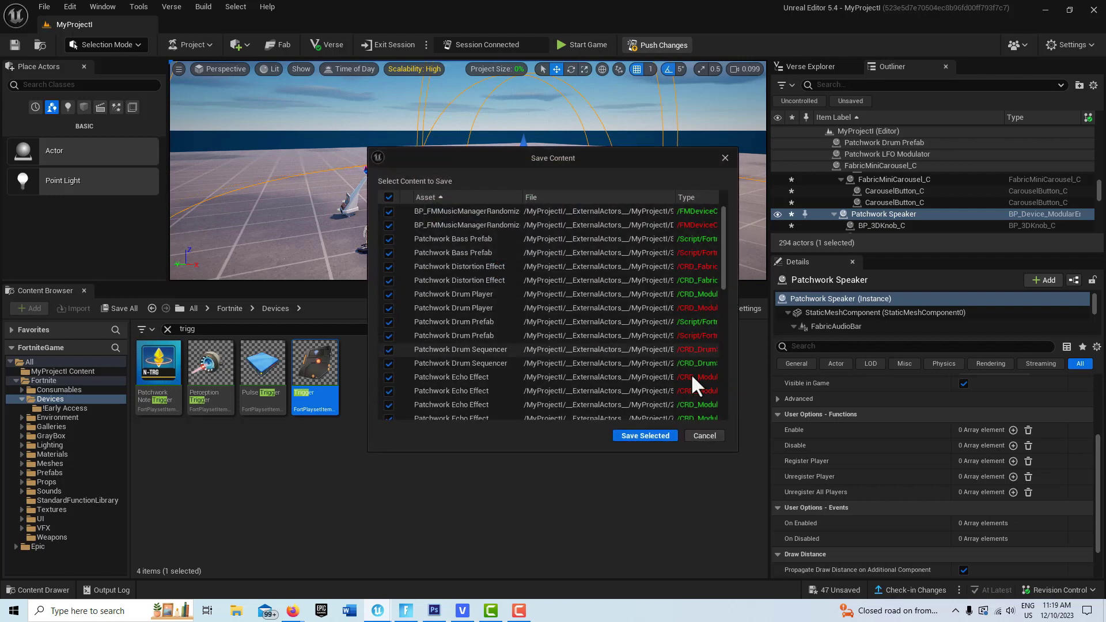
{"action": "left_click", "coordinate": [653, 437]}
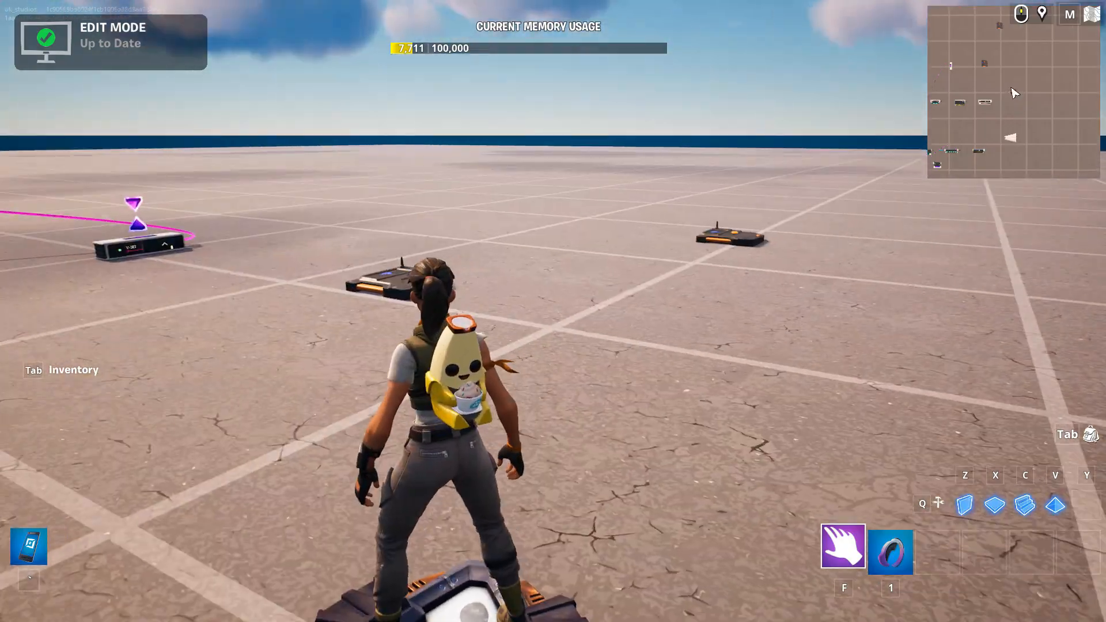
{"action": "key", "text": "w"}
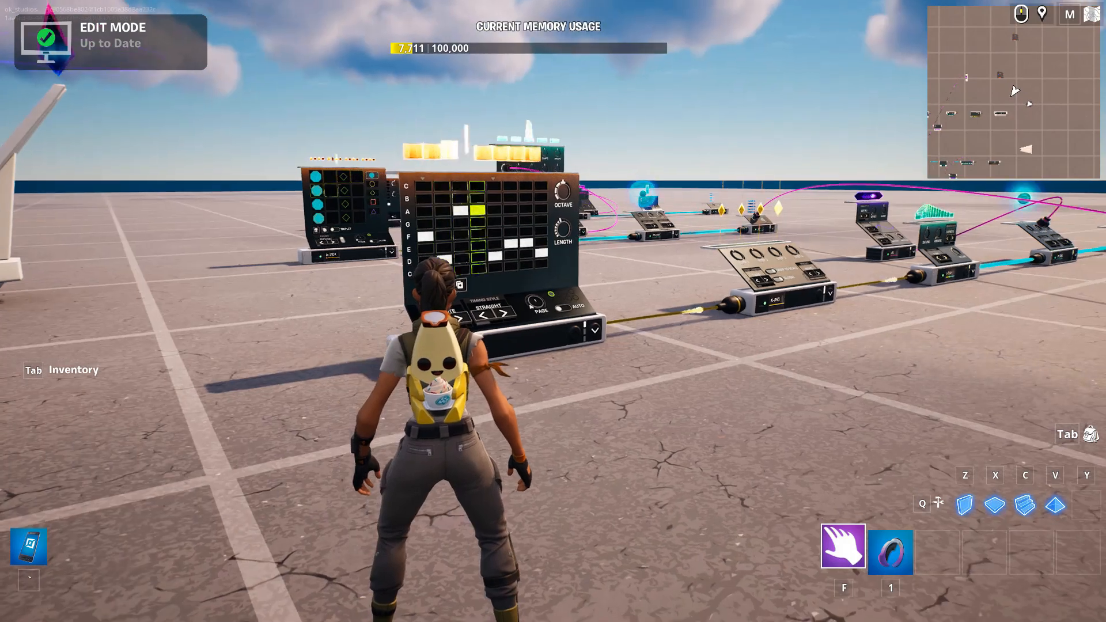
{"action": "key", "text": "w"}
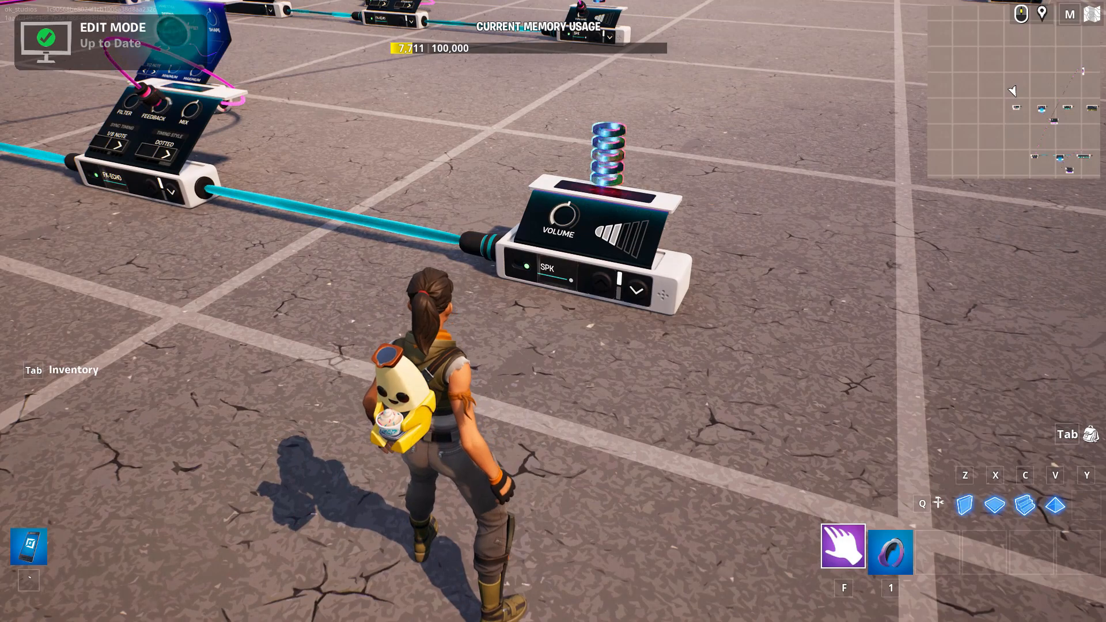
{"action": "key", "text": "1"}
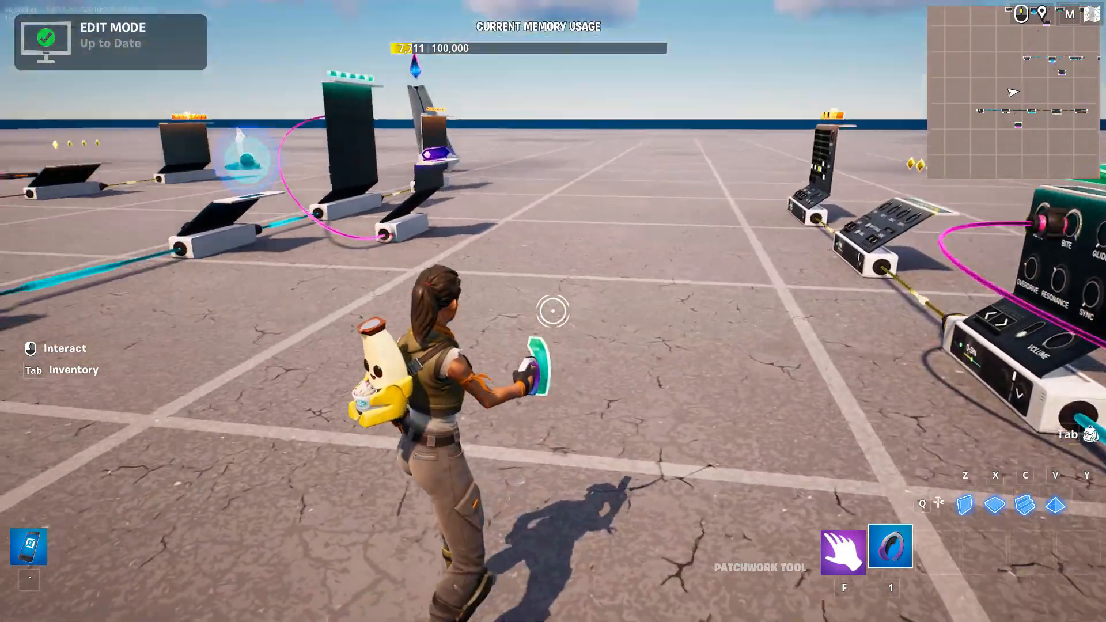
Run across the island to reach the drum step sequencer with the Patchwork Tool.
{"action": "key", "text": "w"}
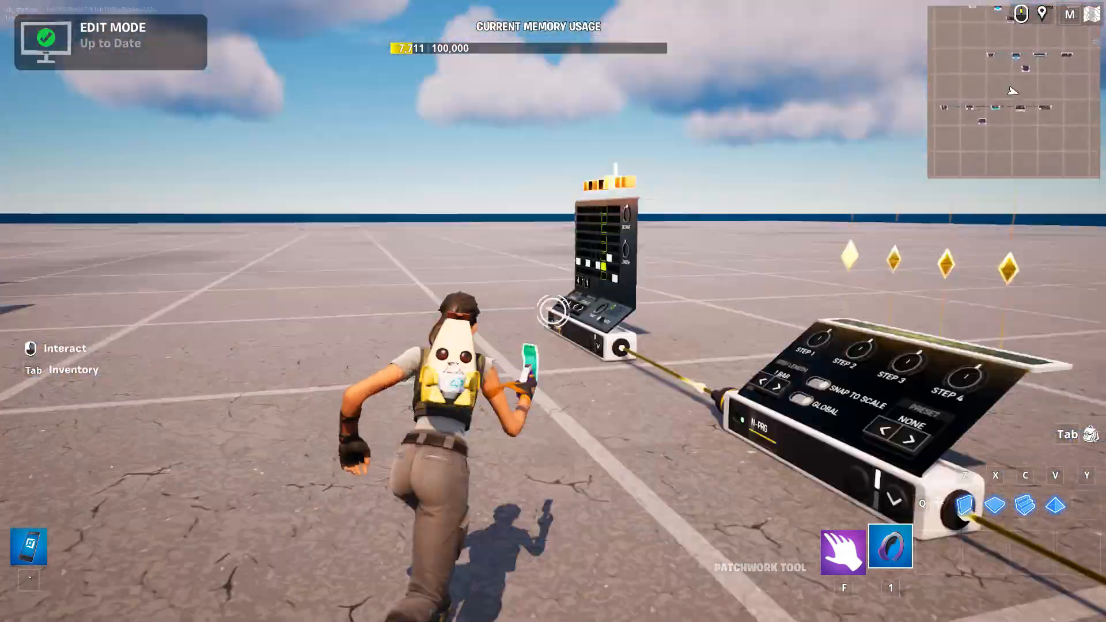
{"action": "key", "text": "w"}
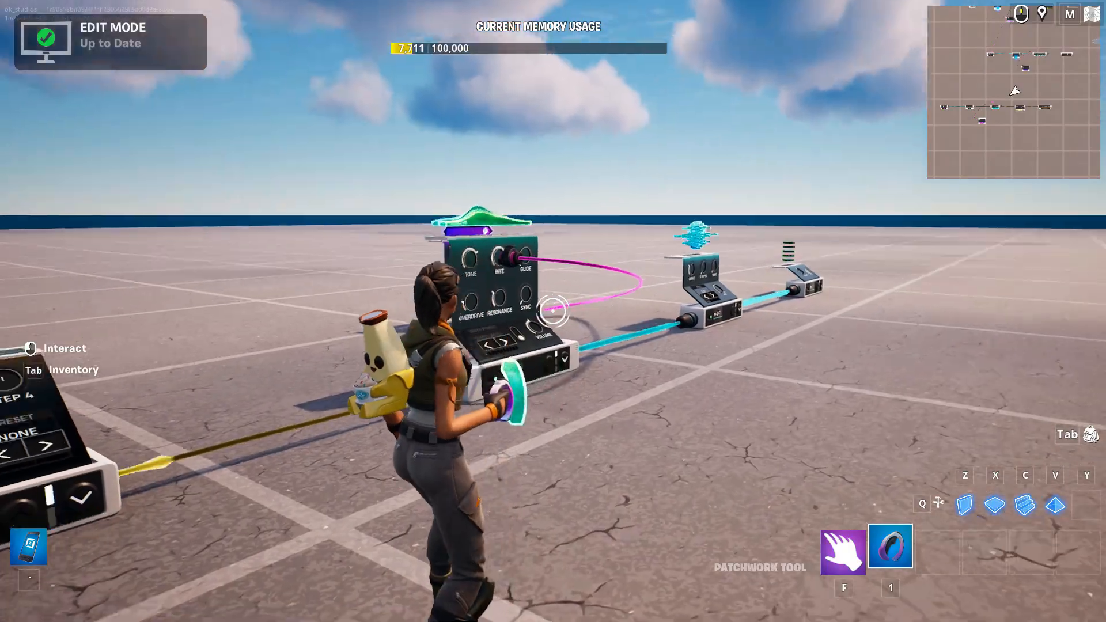
{"action": "key", "text": "w"}
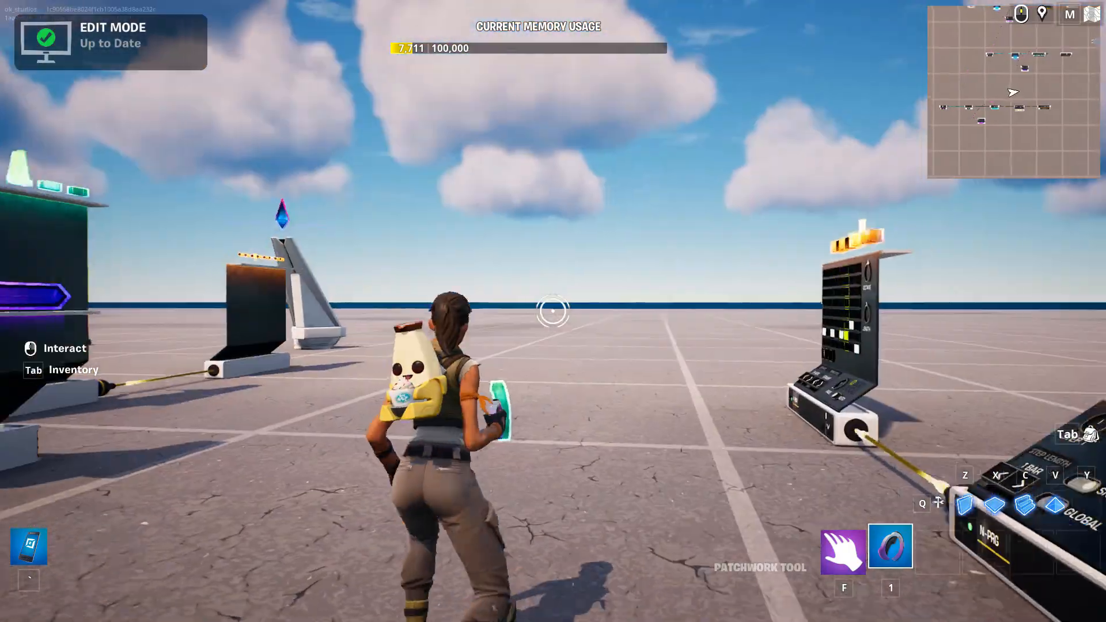
{"action": "key", "text": "w"}
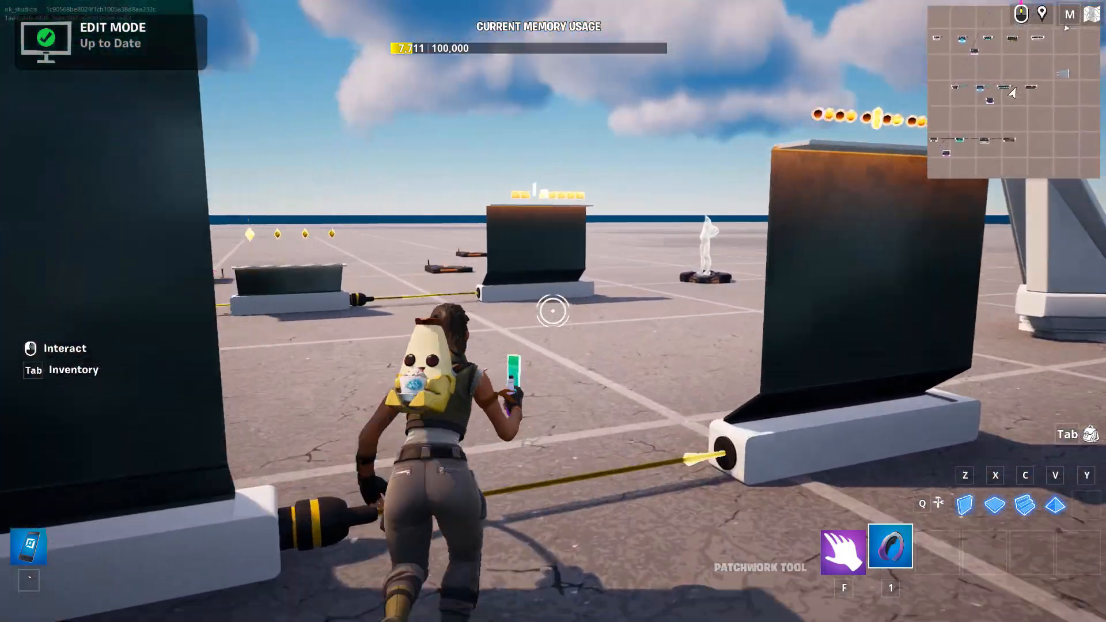
{"action": "key", "text": "w"}
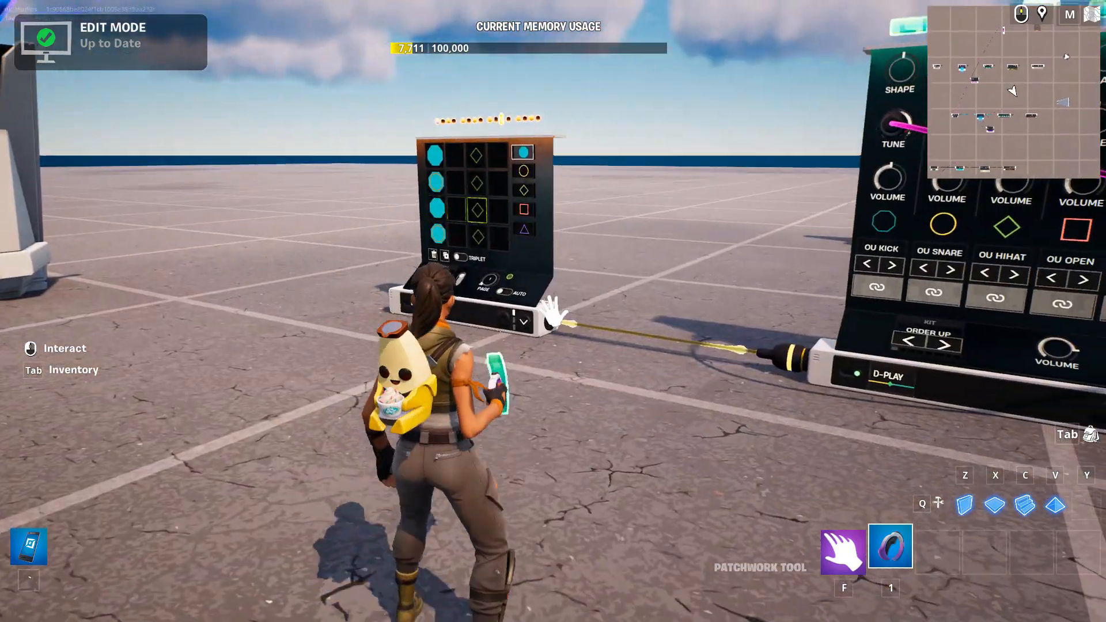
{"action": "key", "text": "w"}
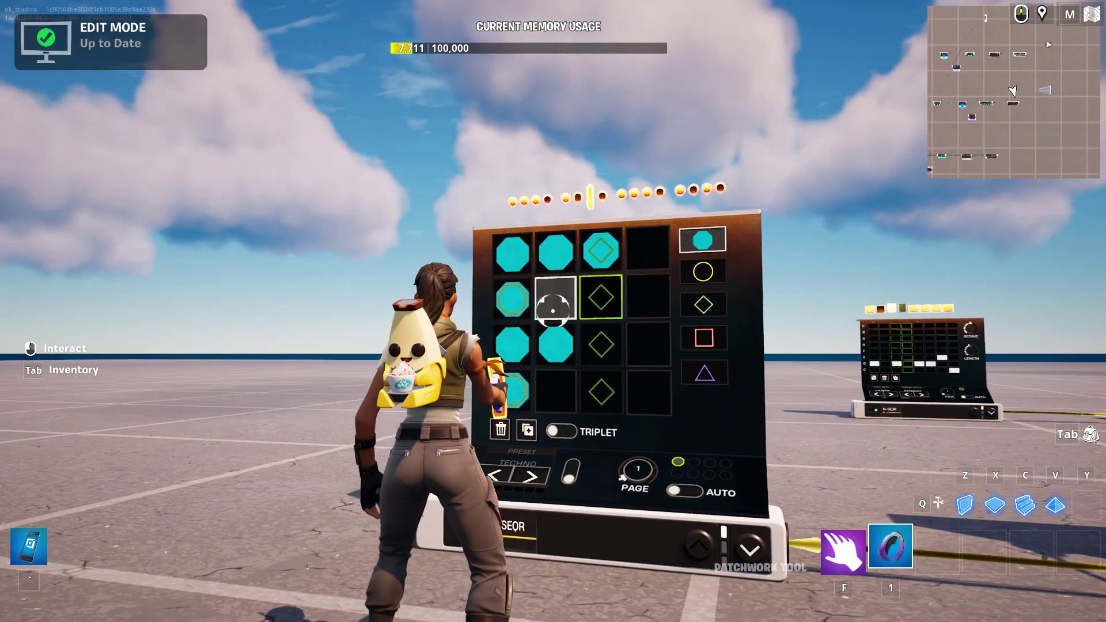
Add a note to the drum pattern, switch to the triangle drum and add a triangle note.
{"action": "left_click", "coordinate": [550, 296]}
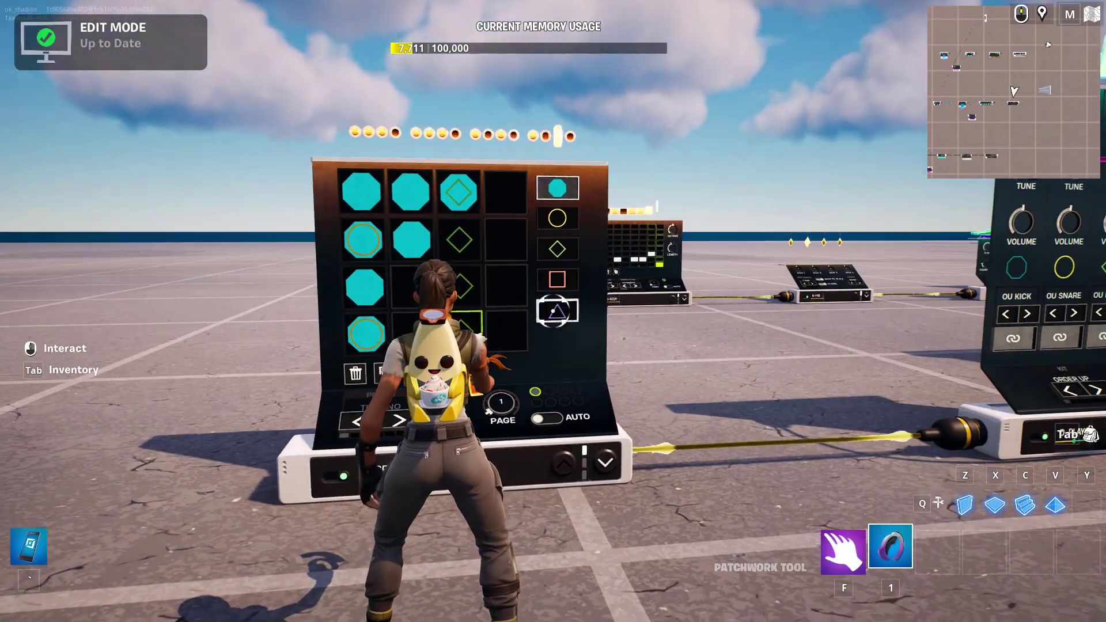
{"action": "left_click", "coordinate": [557, 311]}
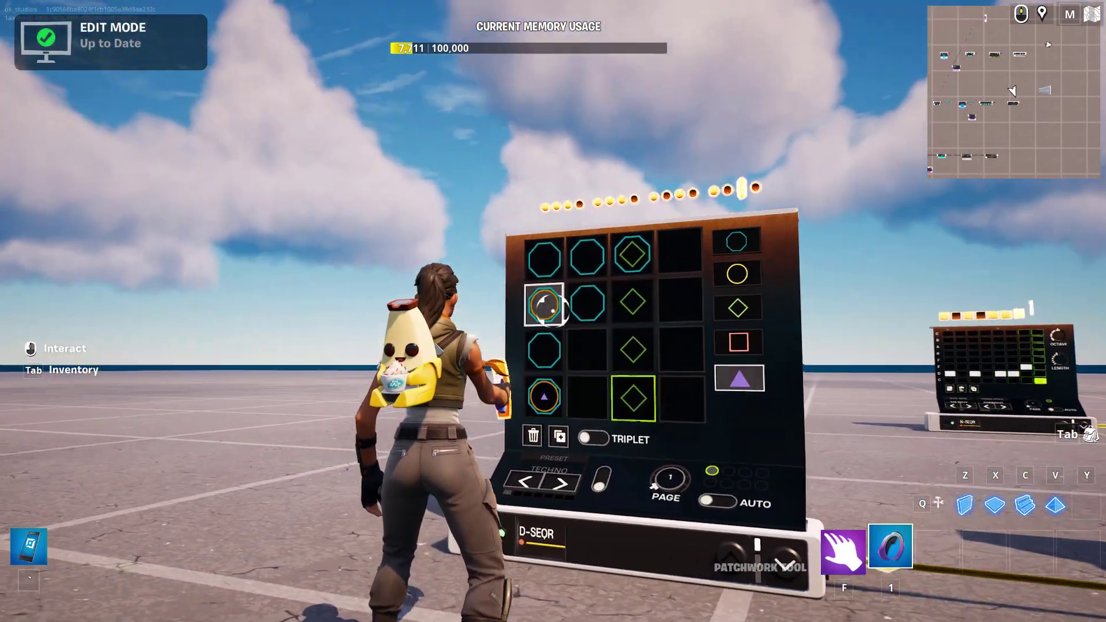
{"action": "left_click", "coordinate": [545, 304]}
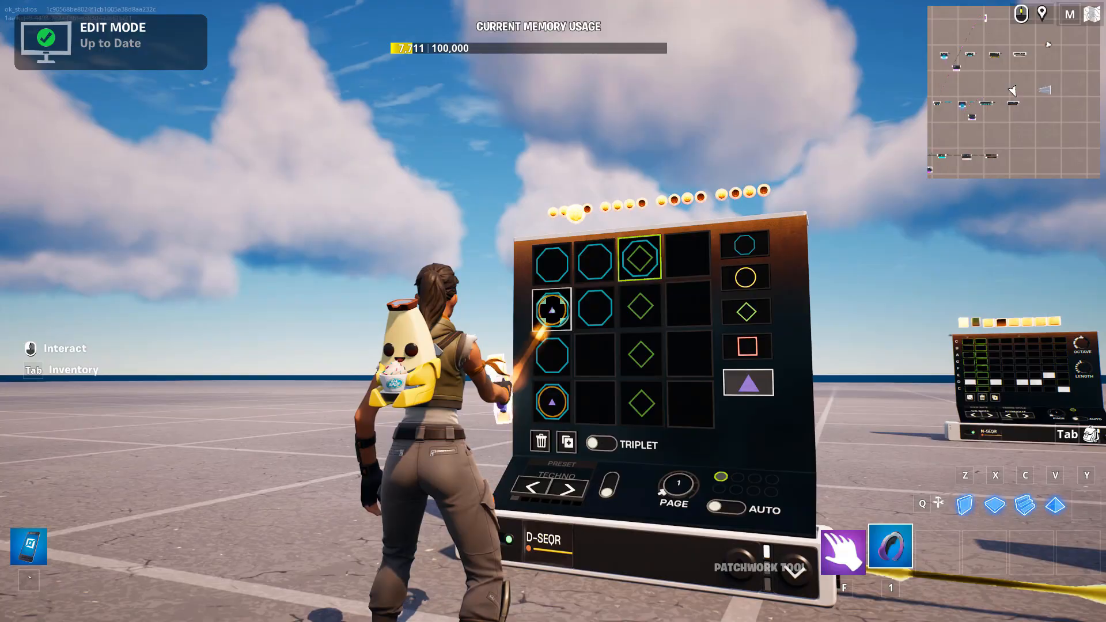
Run back past the row of music devices to stand next to the Player Spawn Pad.
{"action": "key", "text": "w"}
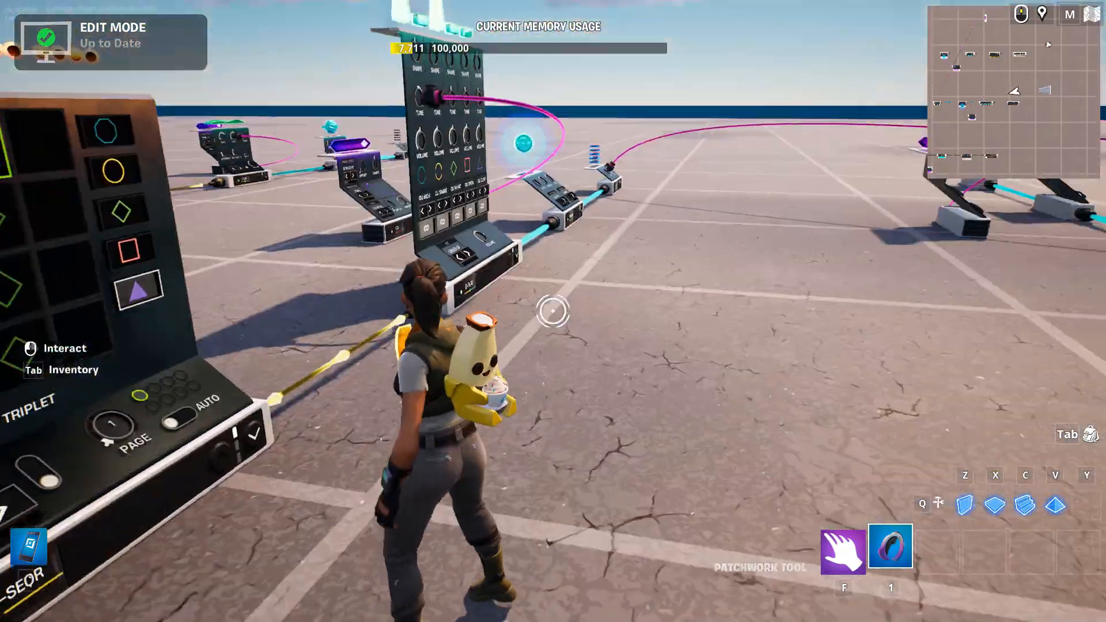
{"action": "key", "text": "w"}
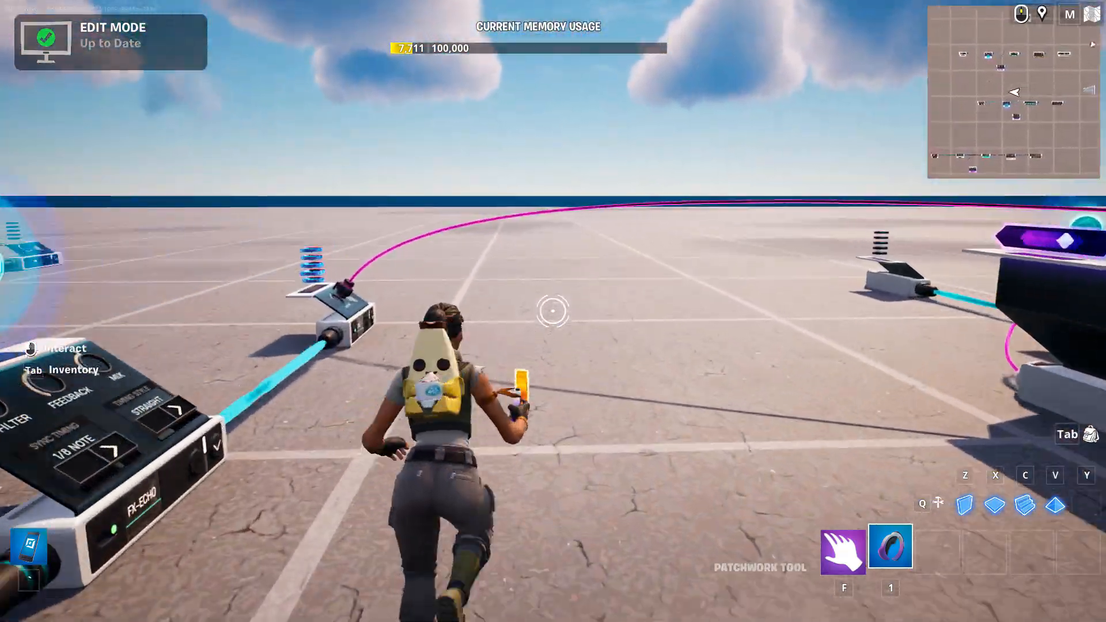
{"action": "key", "text": "w"}
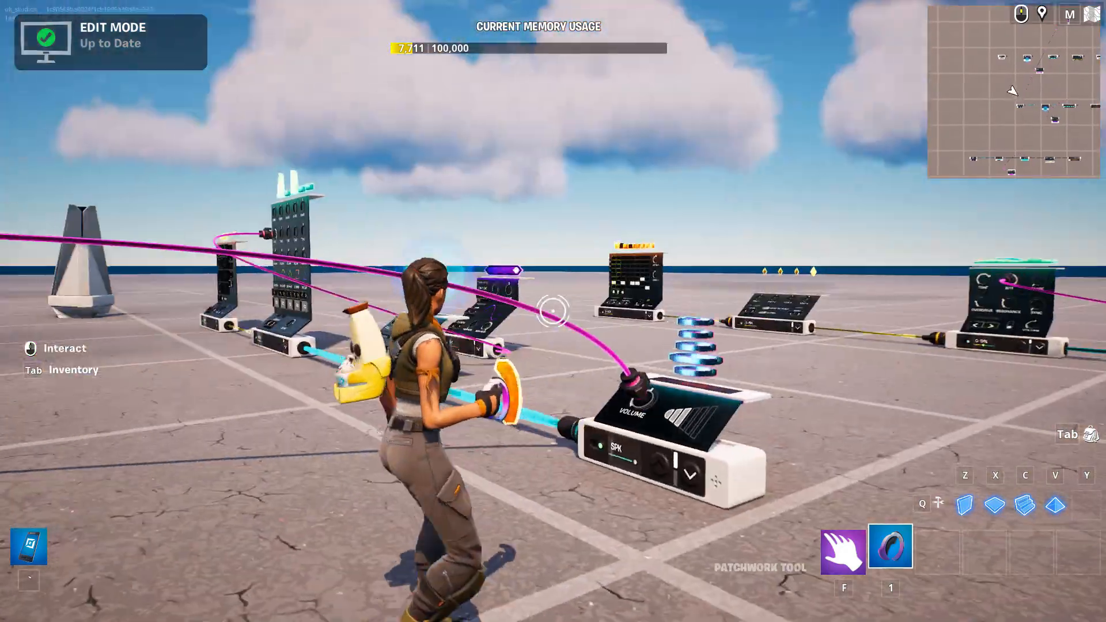
{"action": "key", "text": "w"}
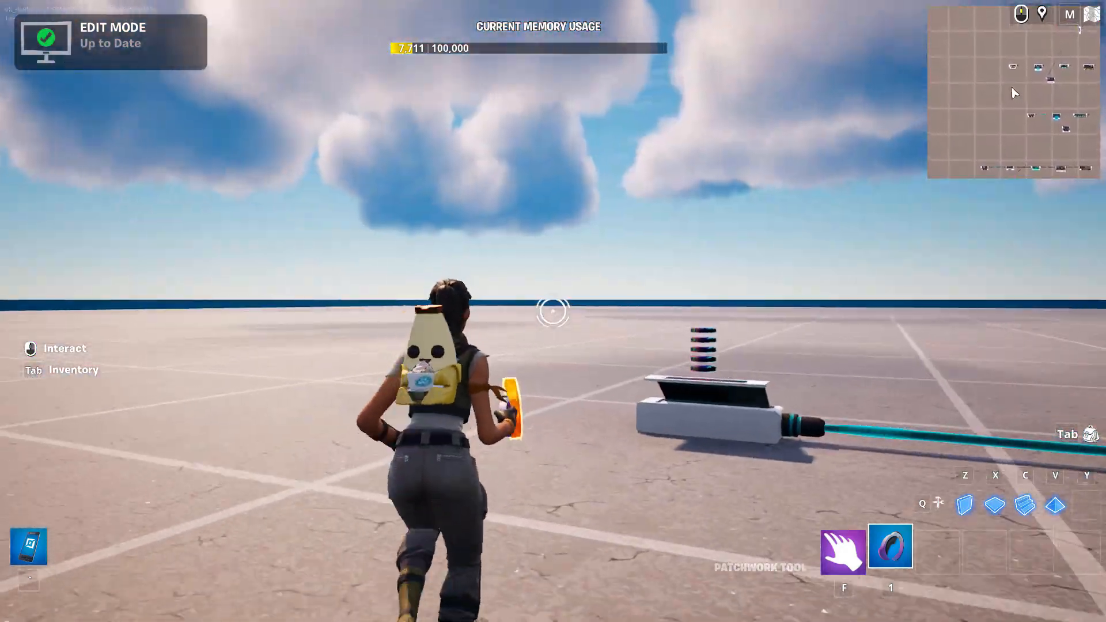
{"action": "key", "text": "w"}
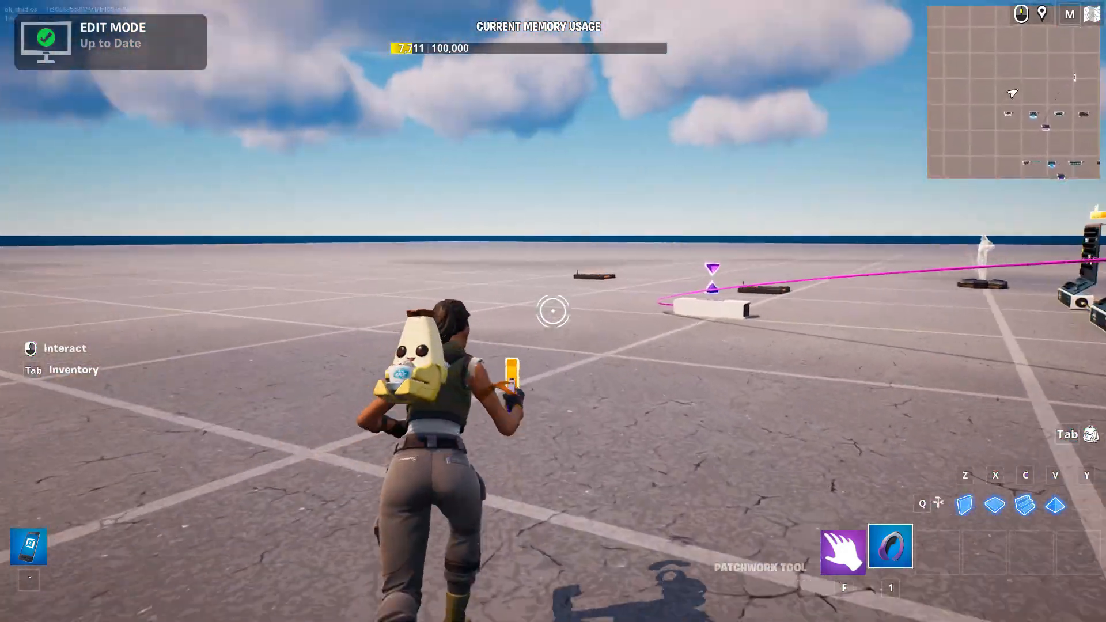
{"action": "key", "text": "w"}
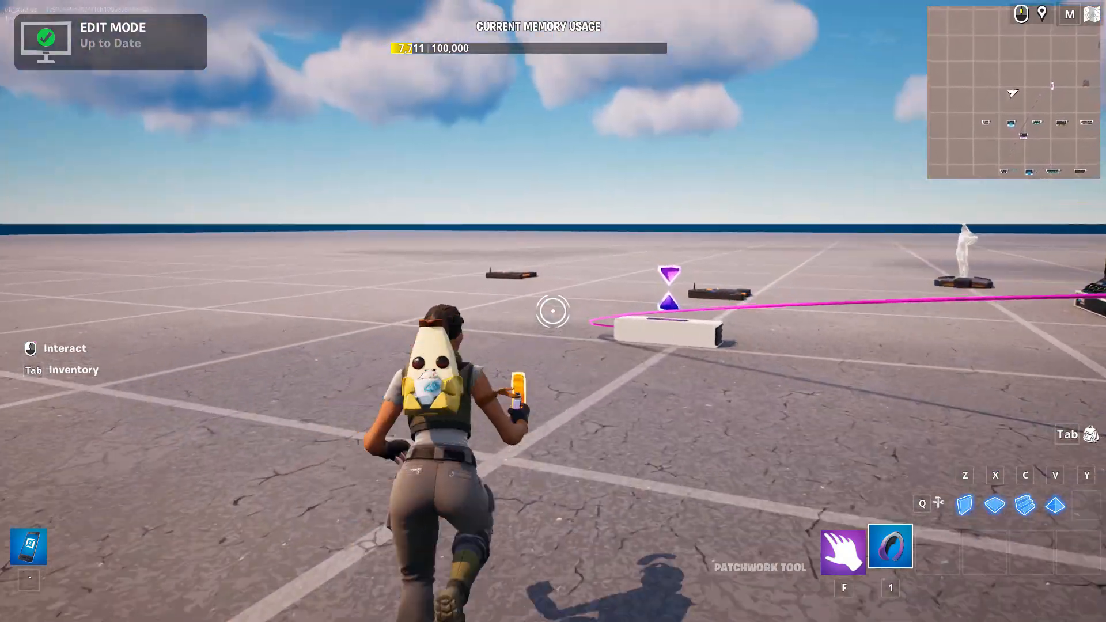
{"action": "key", "text": "w"}
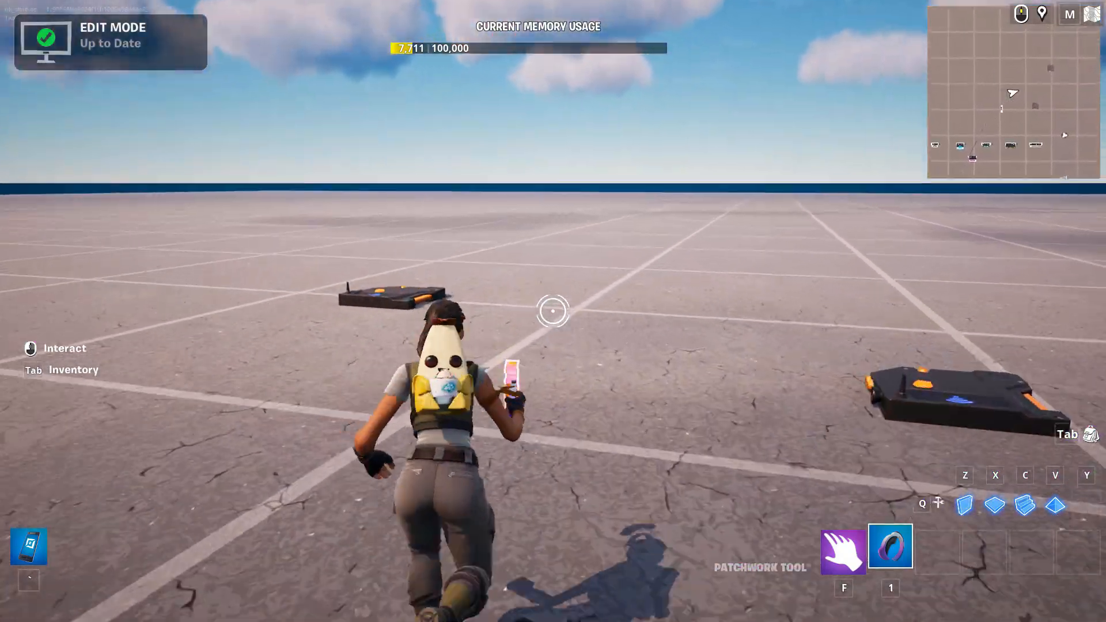
{"action": "key", "text": "s"}
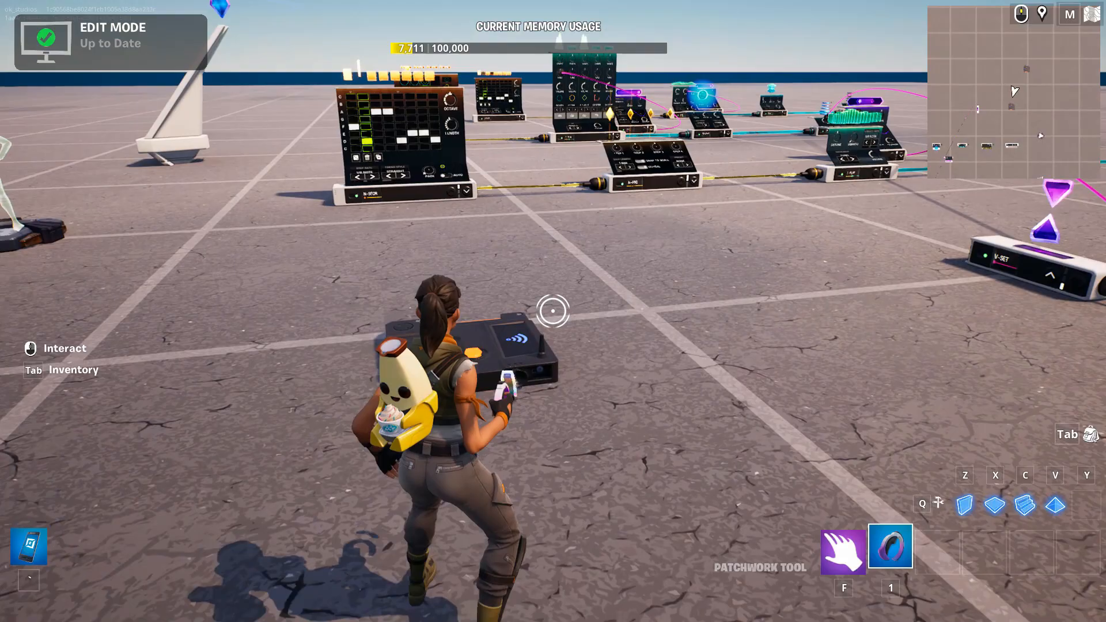
{"action": "key", "text": "w"}
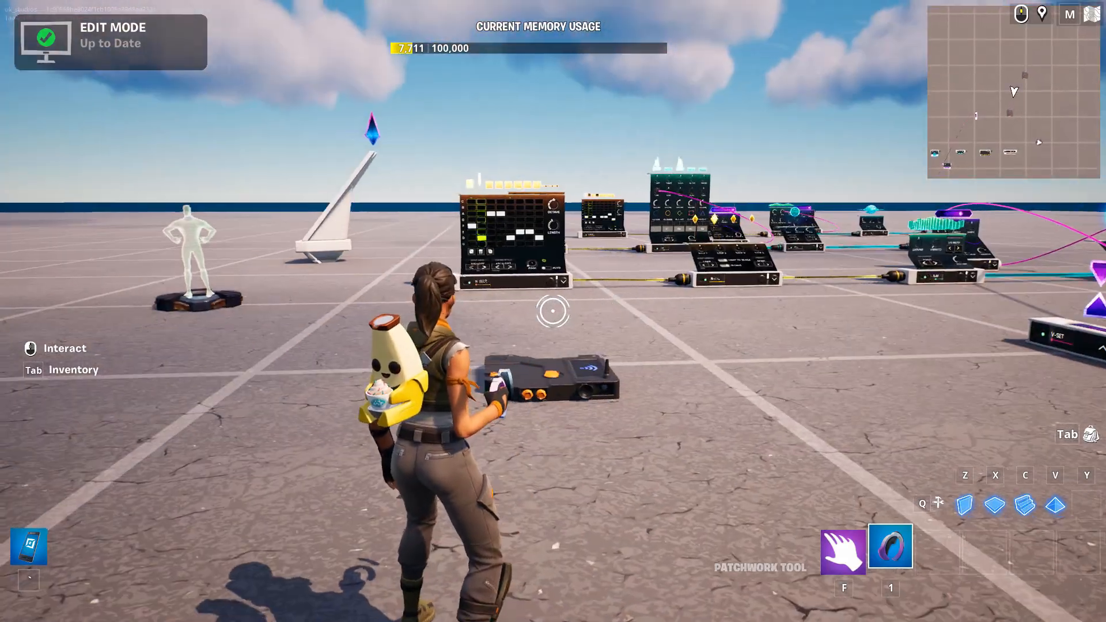
Start the game from the menu and run toward the rows of music devices.
{"action": "key", "text": "Escape"}
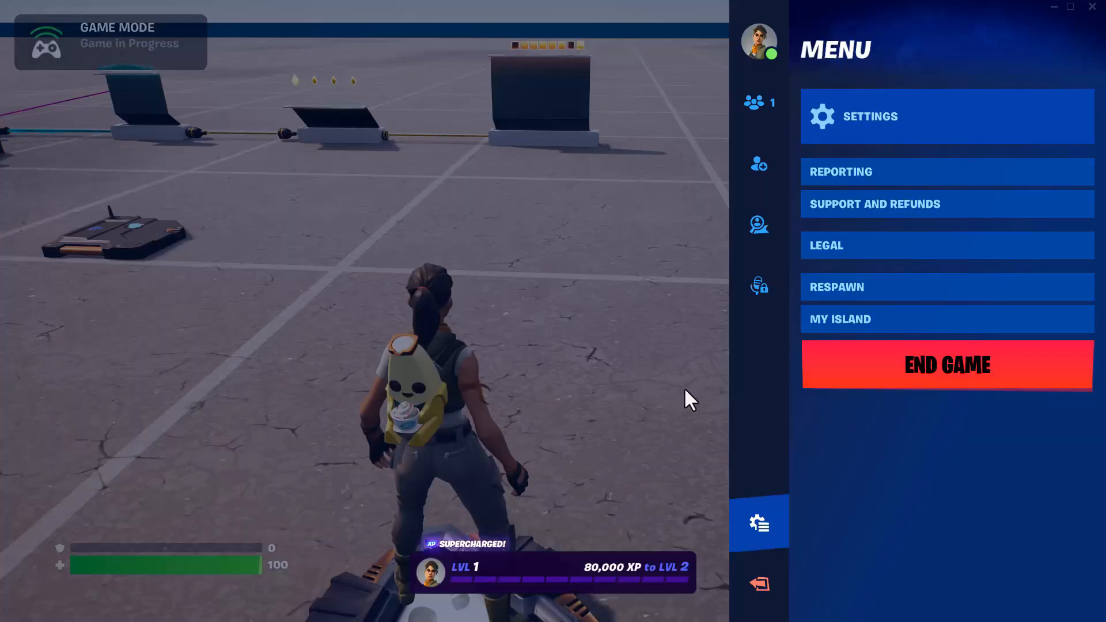
{"action": "key", "text": "Escape"}
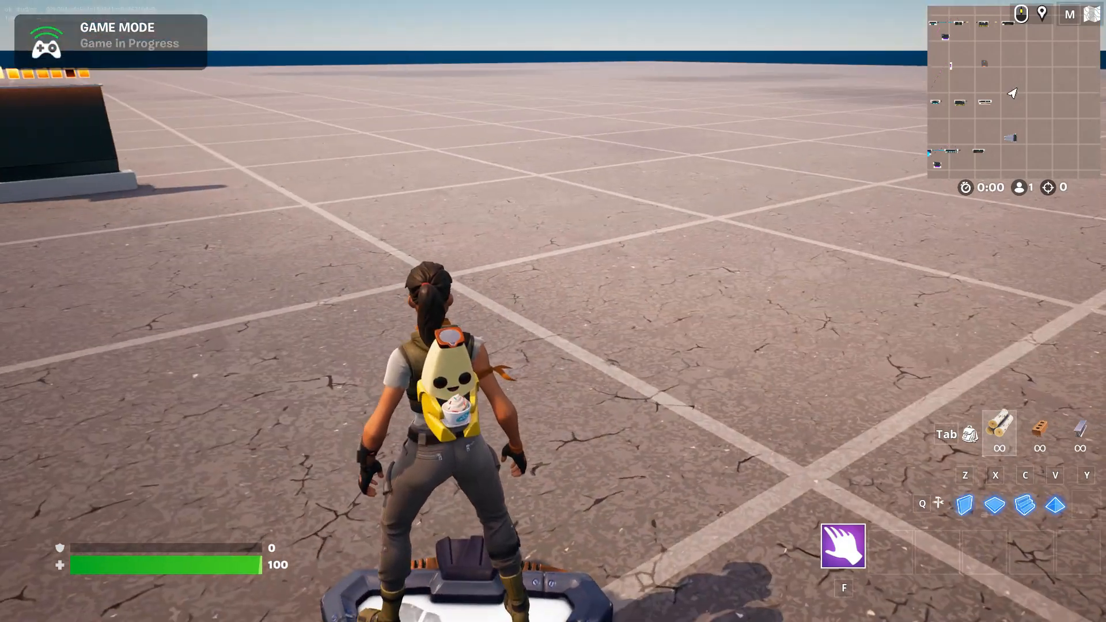
{"action": "key", "text": "w"}
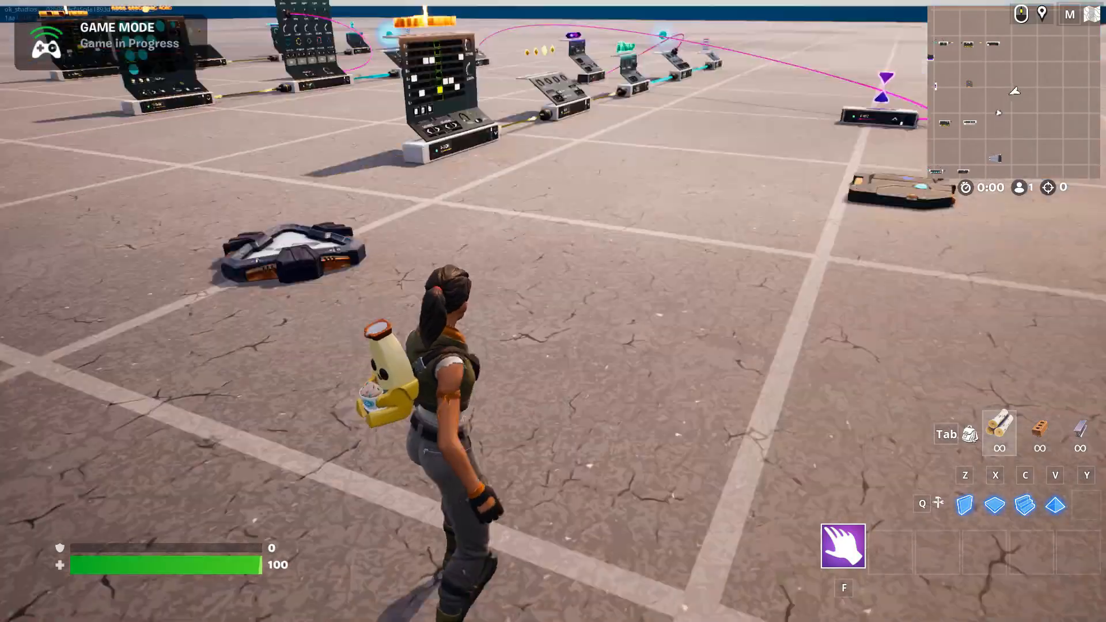
{"action": "key", "text": "w"}
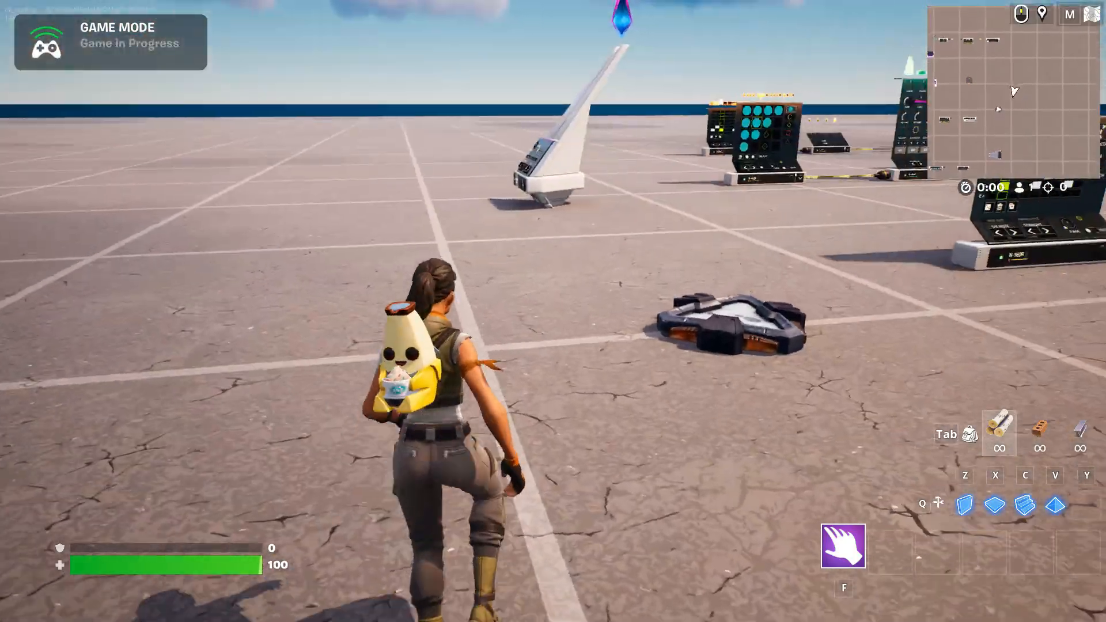